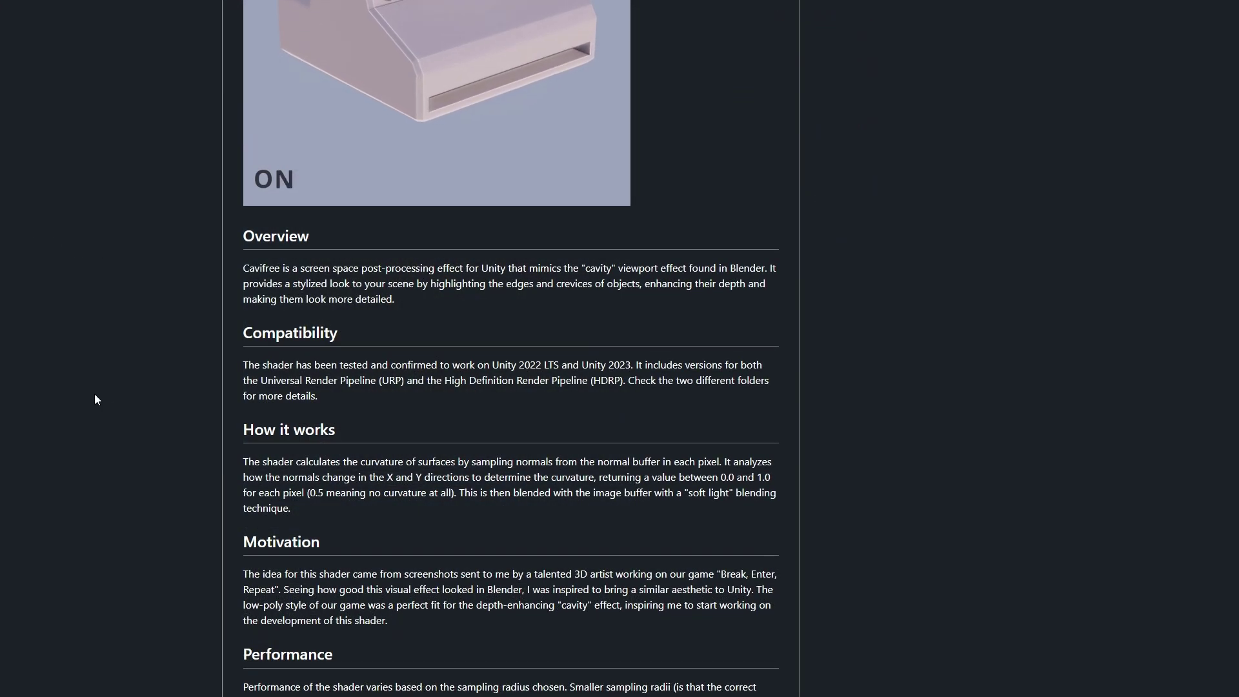
# Review the Cavifree repository README and the Screen Space Cavity & Curvature store page
pyautogui.scroll(6, 94, 399)
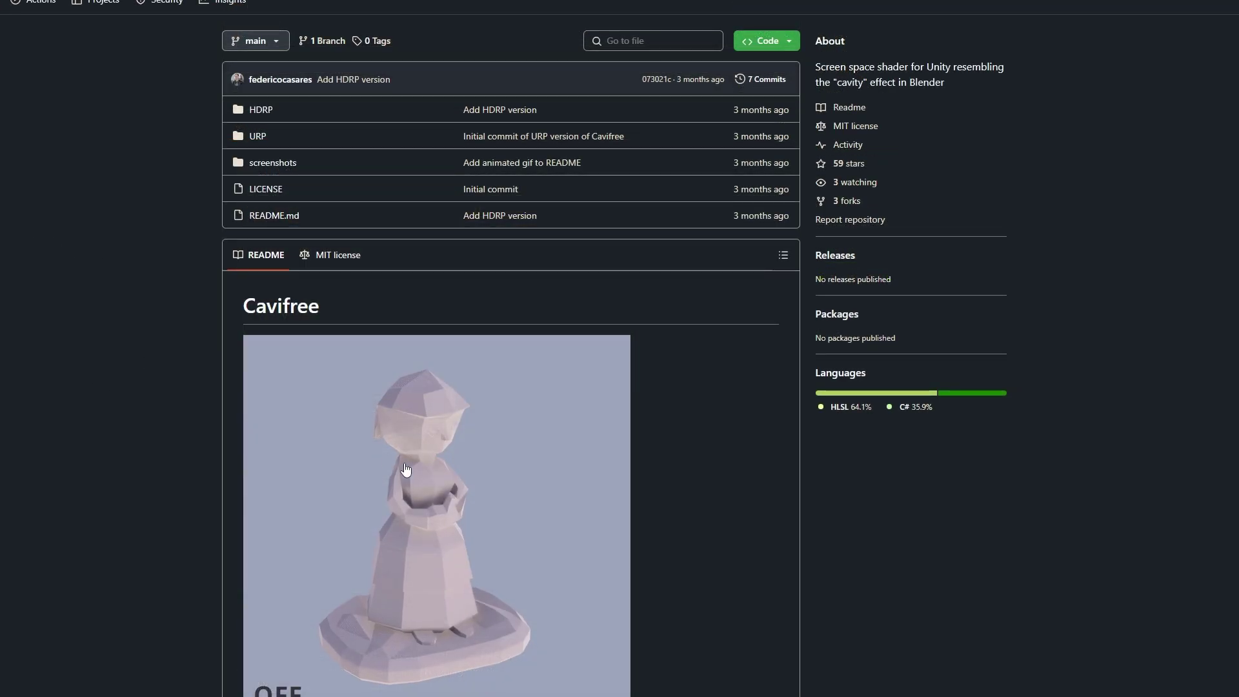
pyautogui.scroll(-2, 124, 402)
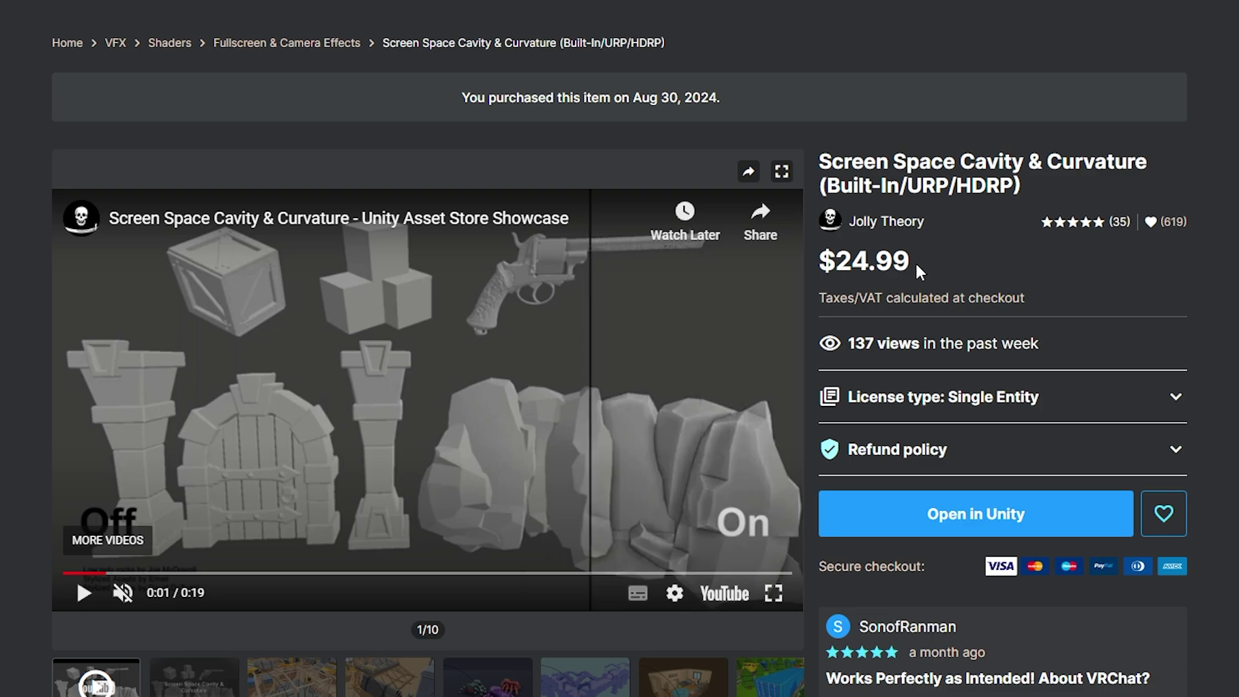
pyautogui.scroll(-5, 903, 274)
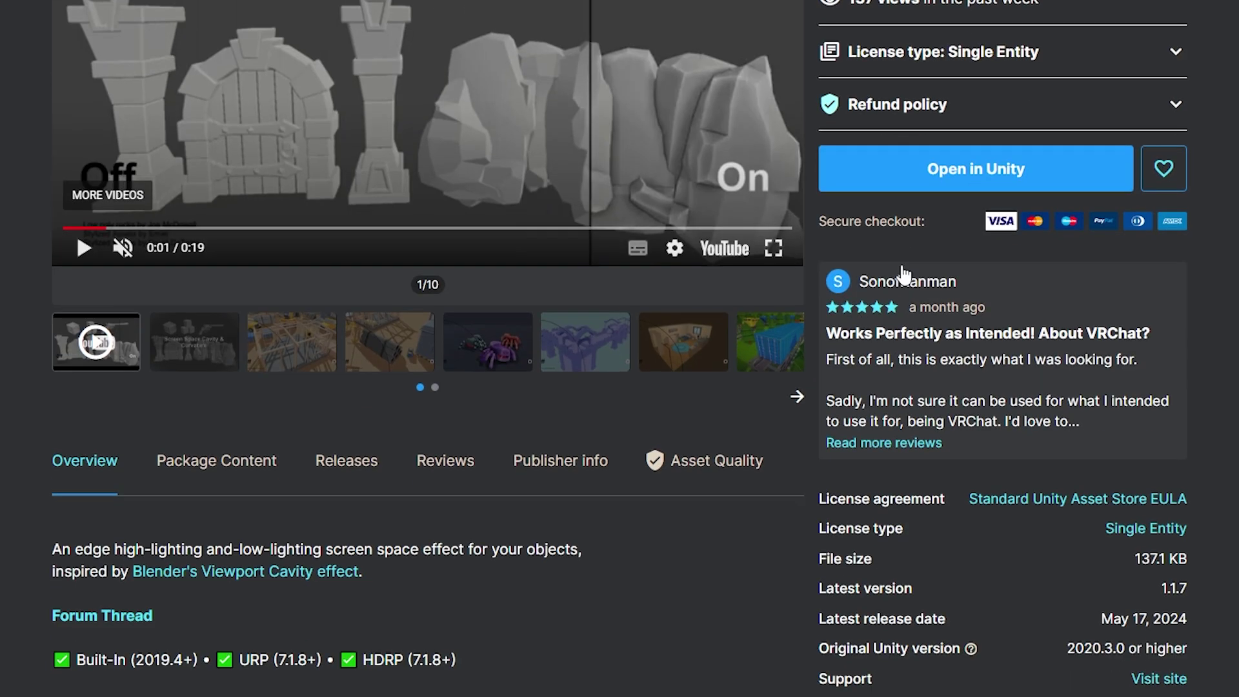
pyautogui.scroll(-5, 904, 274)
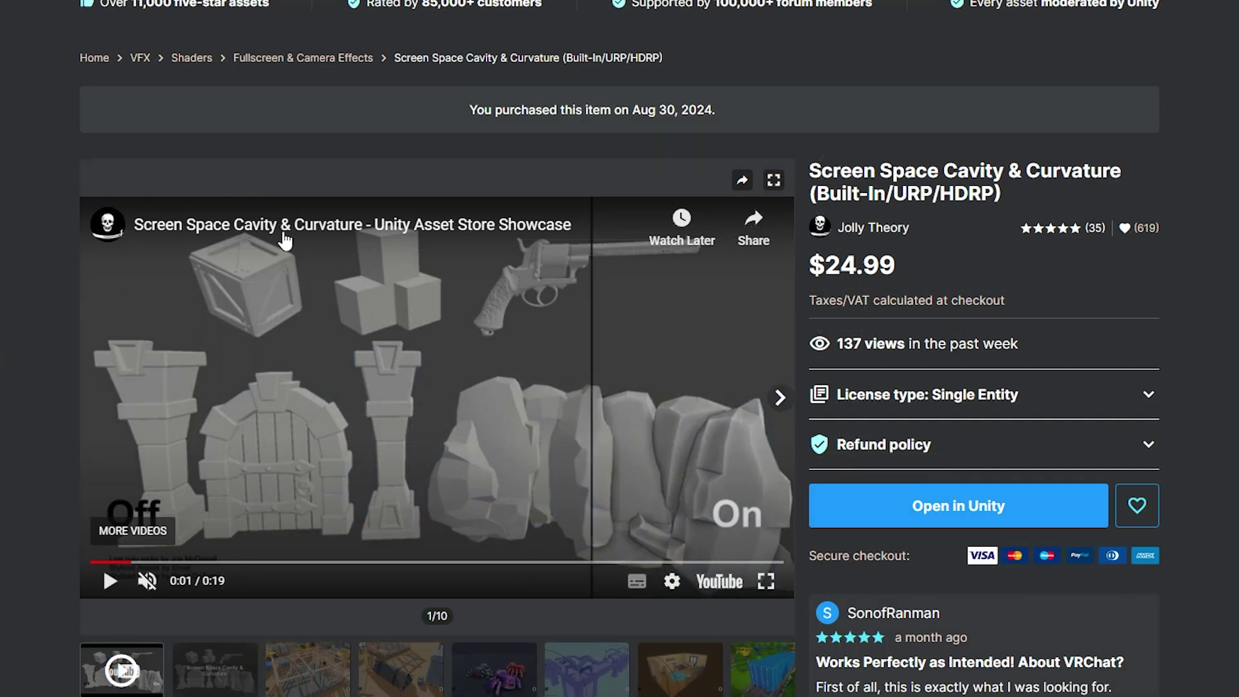
# Open the Screen Space Cavity & Curvature asset in Unity and launch the URP package from its SRP folder
pyautogui.click(994, 513)
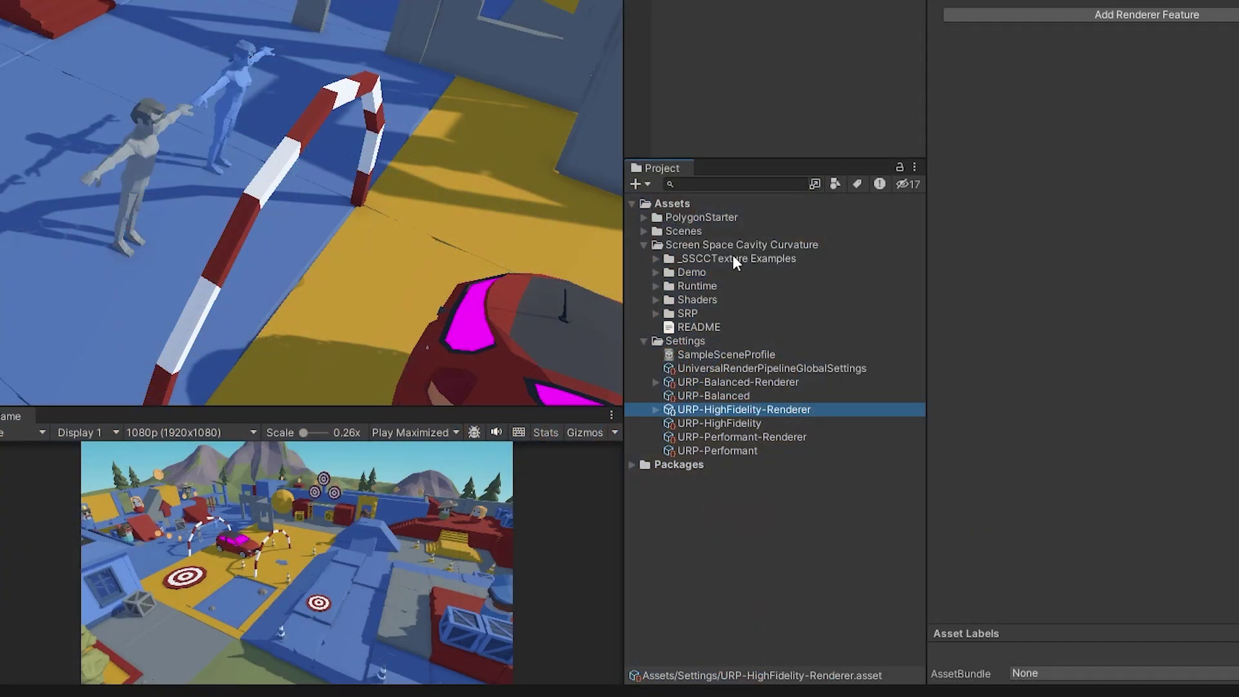
pyautogui.click(653, 313)
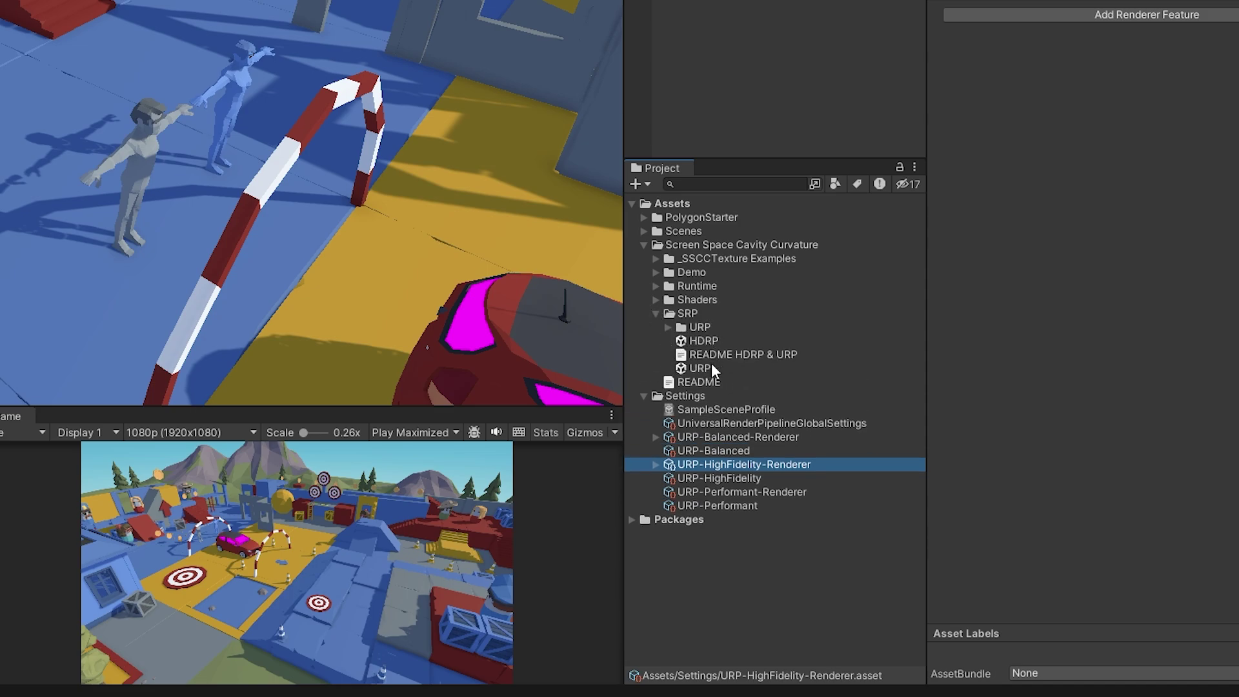
pyautogui.doubleClick(695, 369)
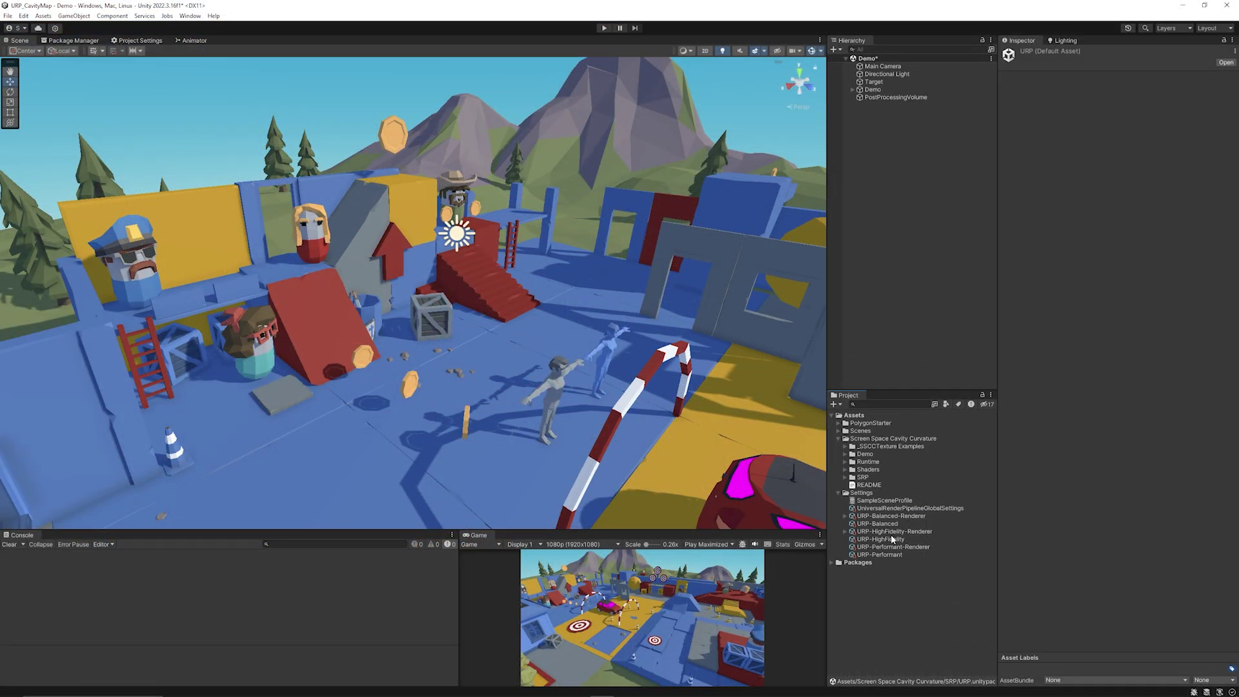
# Add the SSCC Renderer Feature to the URP-HighFidelity-Renderer asset
pyautogui.click(852, 540)
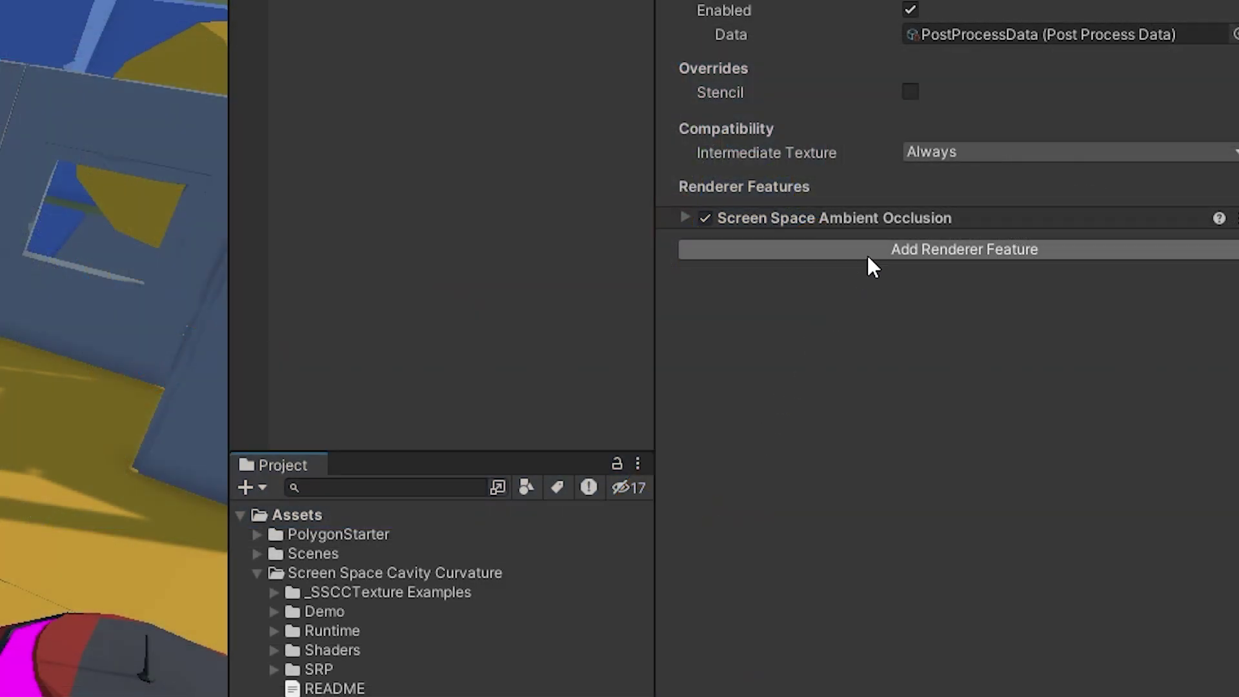
pyautogui.click(897, 251)
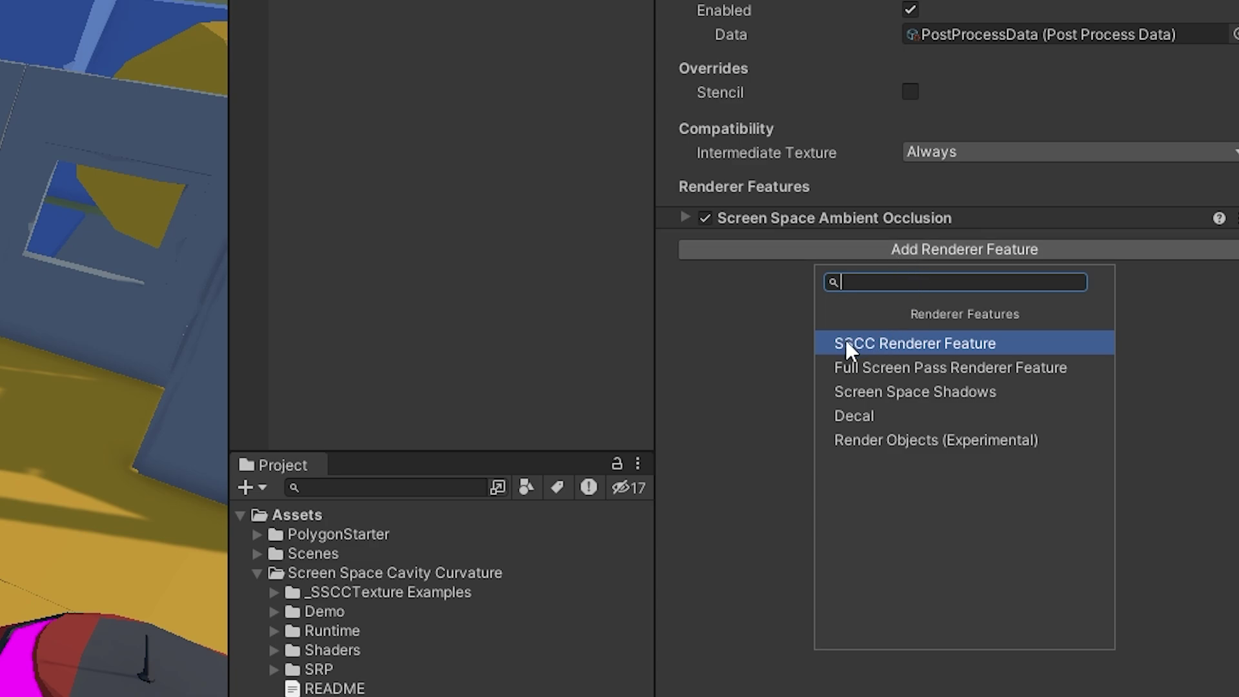
pyautogui.click(897, 346)
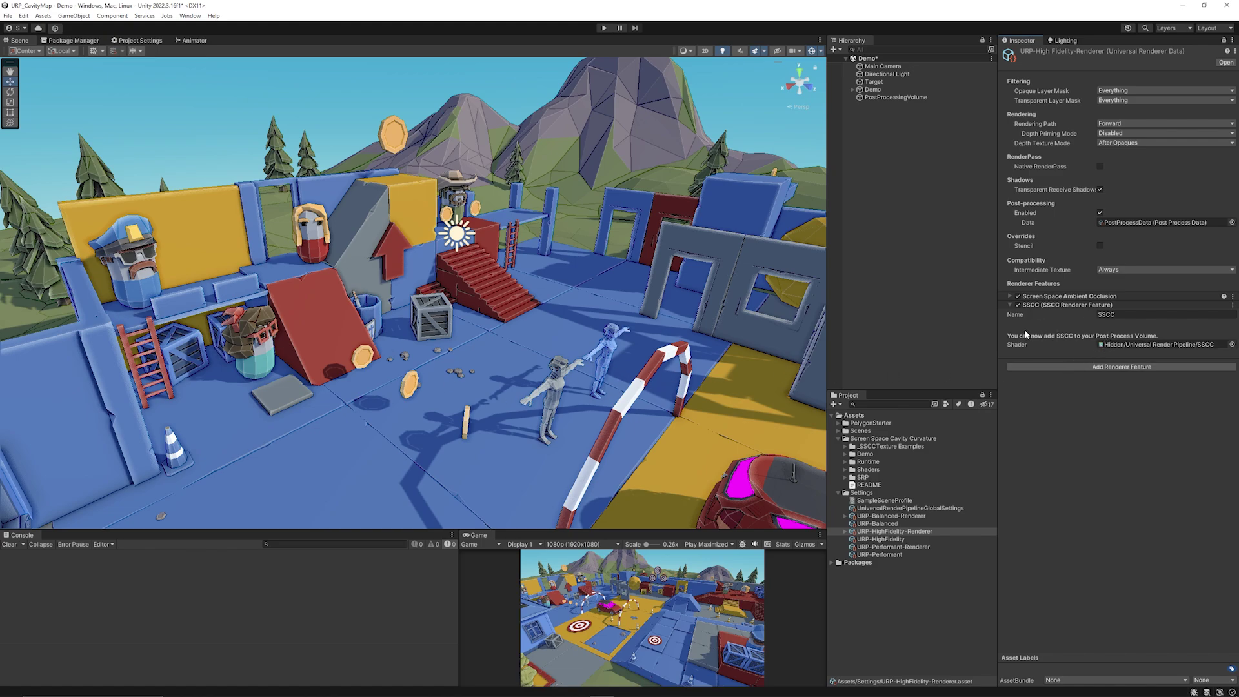
# Add a Volume component to the PostProcessingVolume object in the Demo scene
pyautogui.click(907, 98)
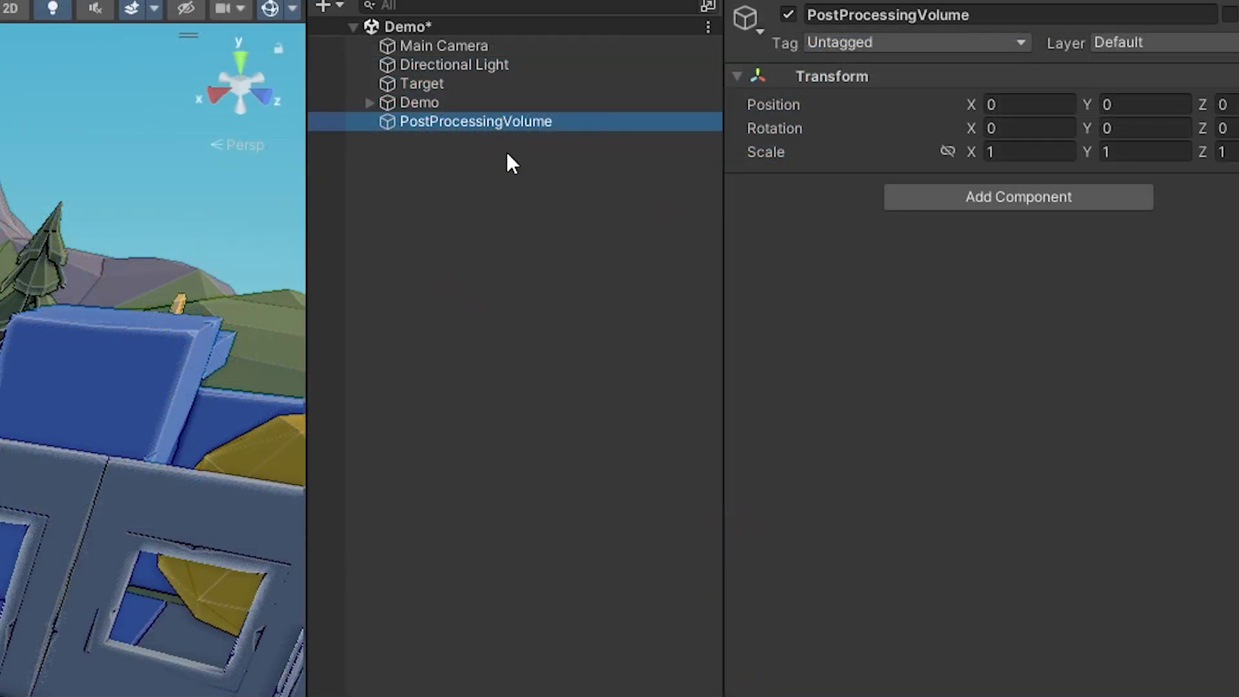
pyautogui.rightClick(895, 130)
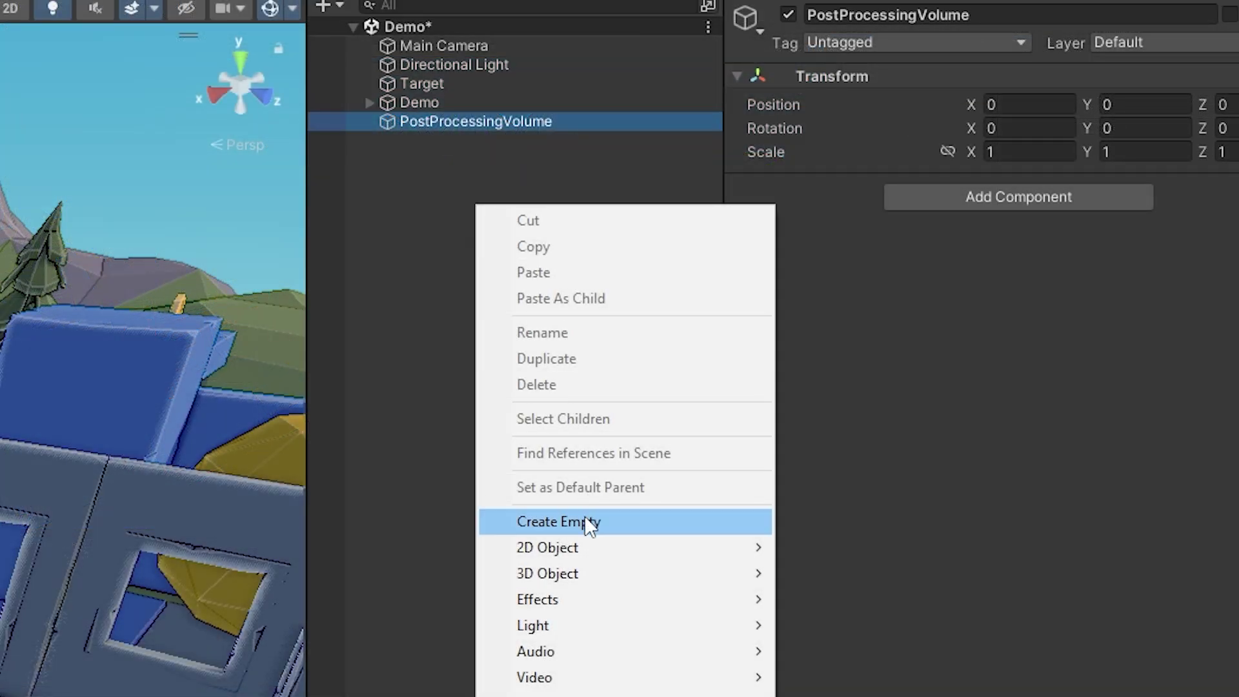
pyautogui.click(956, 201)
pyautogui.click(426, 123)
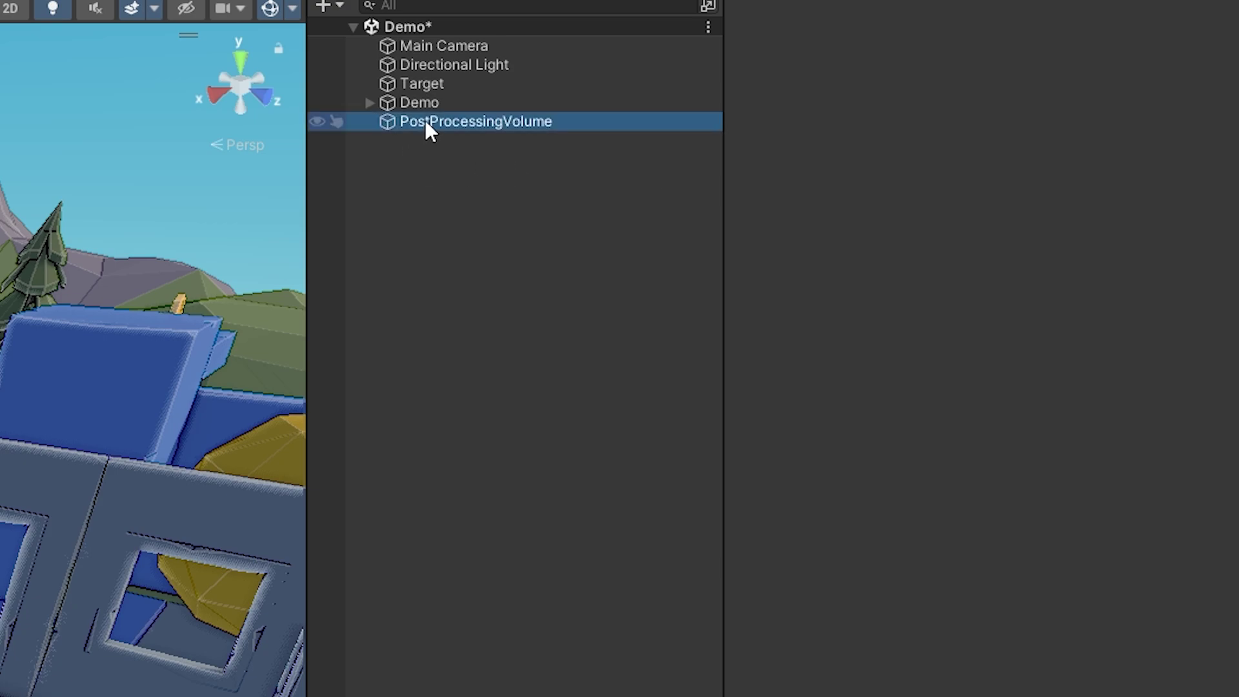
pyautogui.click(1036, 198)
pyautogui.write('vol')
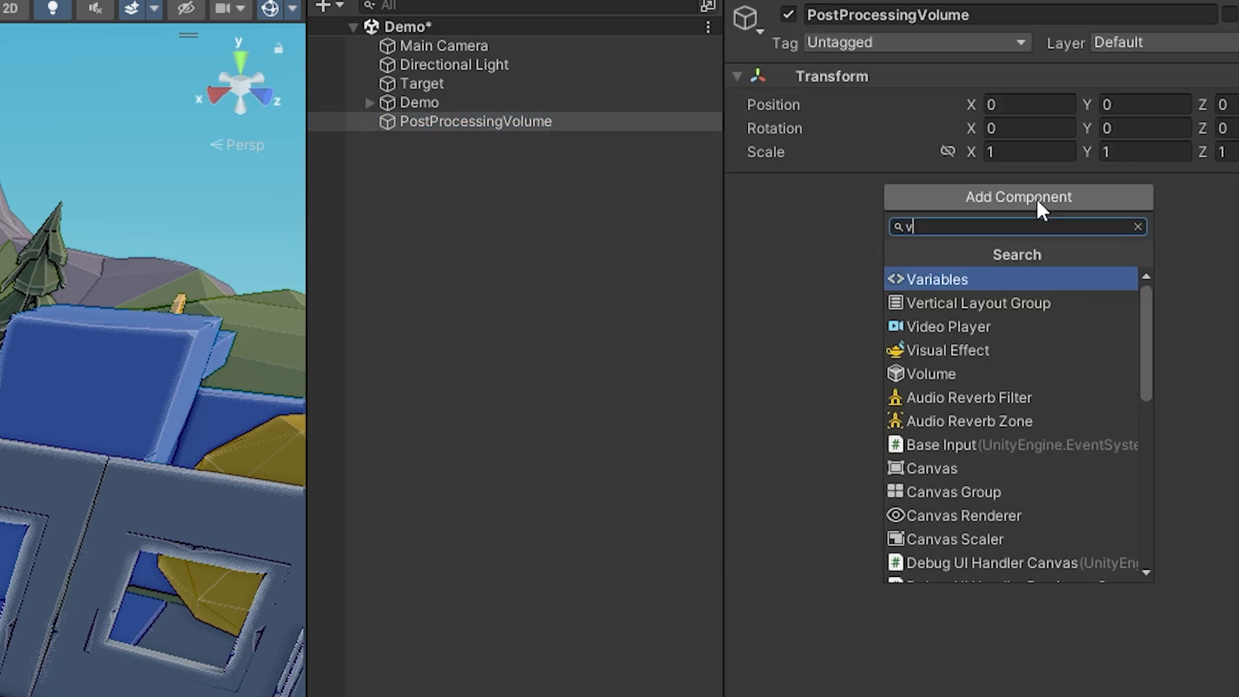
pyautogui.press('Return')
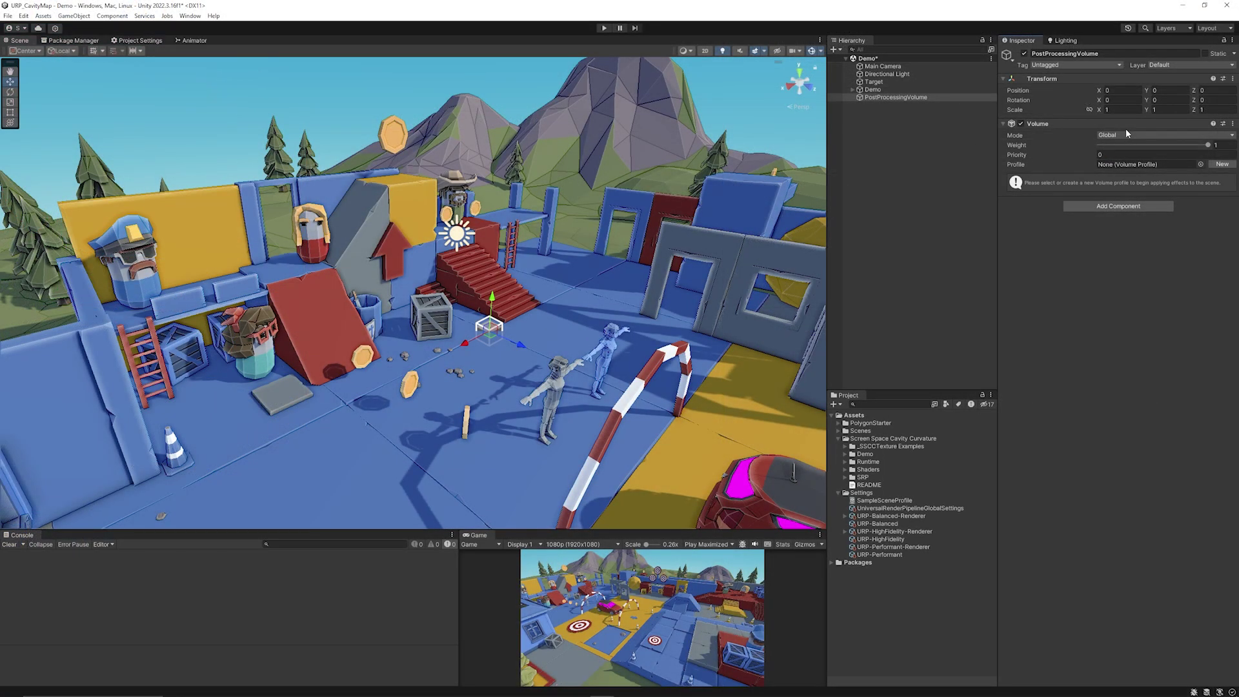
# Create a new volume profile for the PostProcessingVolume object and select that profile asset
pyautogui.click(1222, 164)
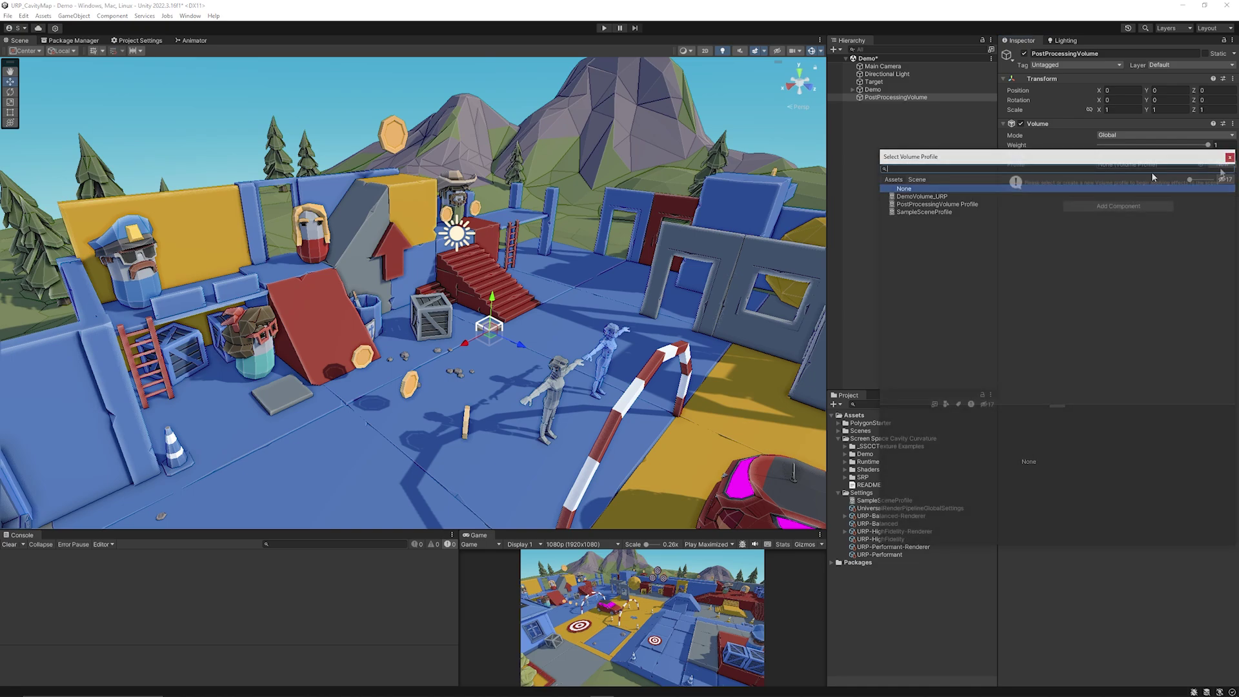
pyautogui.click(1154, 164)
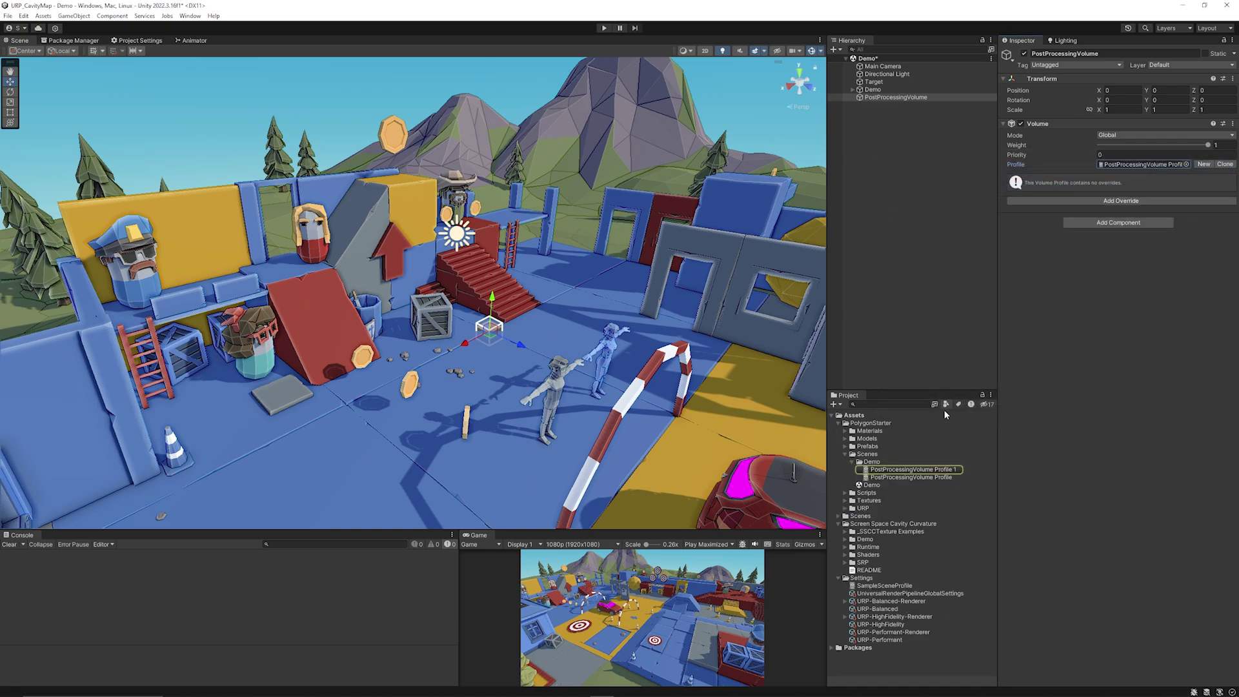
pyautogui.click(934, 470)
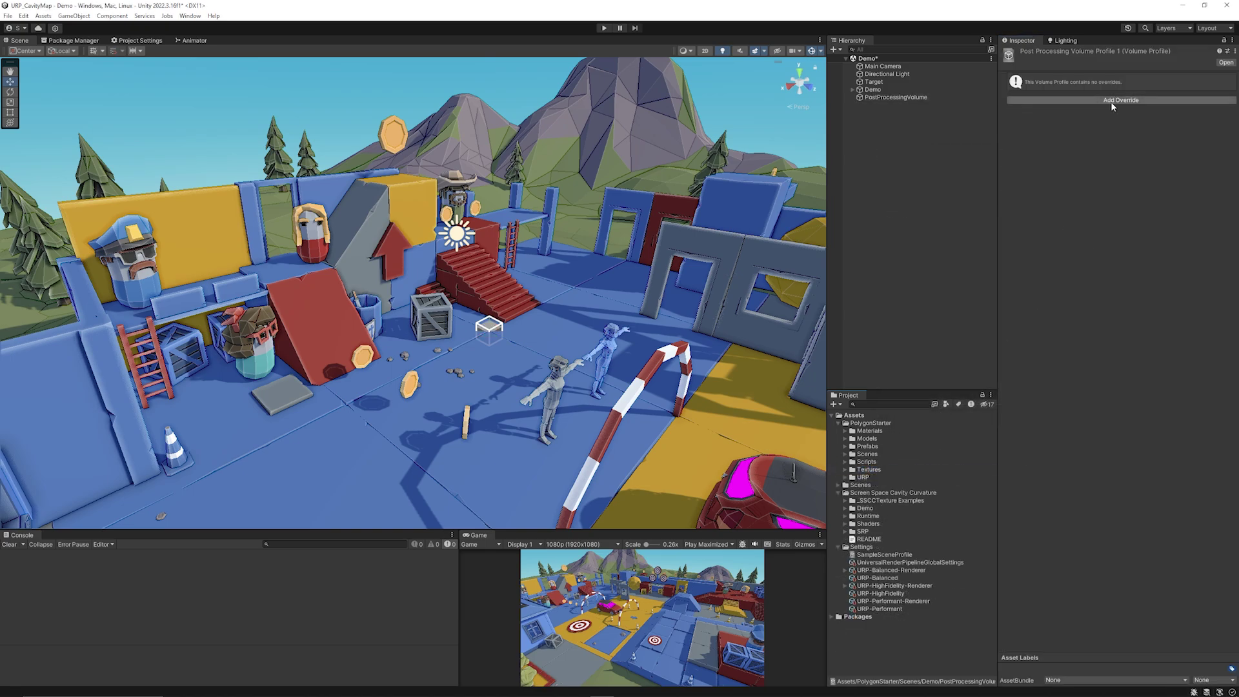
# Add the ScreenSpaceCavityCurvature override to the profile and enable all of its parameters
pyautogui.click(1111, 102)
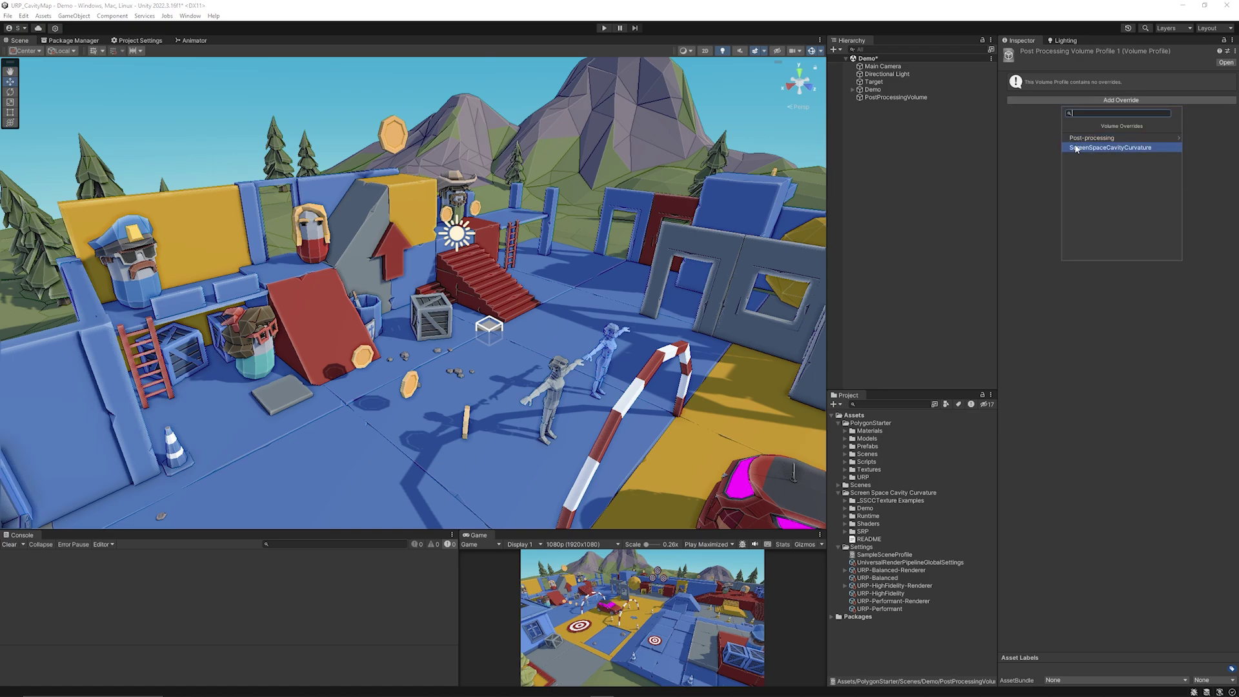
pyautogui.click(1130, 148)
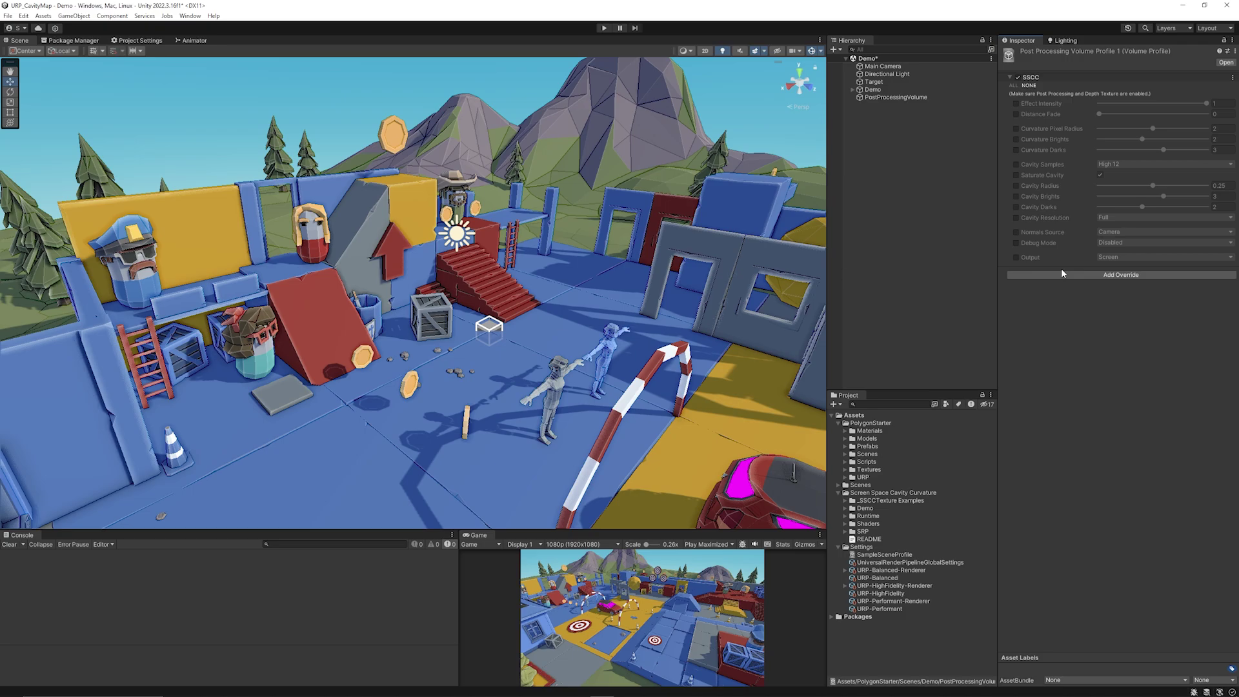
pyautogui.click(1014, 85)
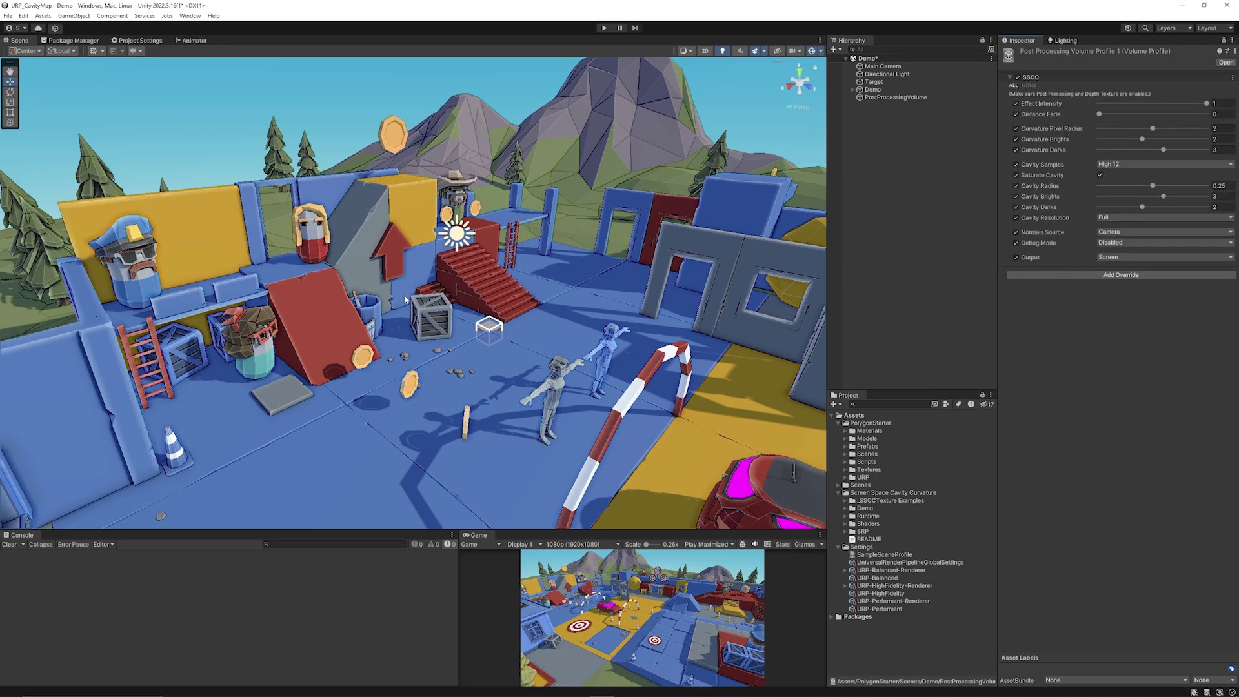
# Set the SSCC Effect Intensity to 0.833 and Distance Fade to 0.256 while viewing the characters up close
pyautogui.moveTo(407, 299); pyautogui.dragTo(415, 241, button='right')
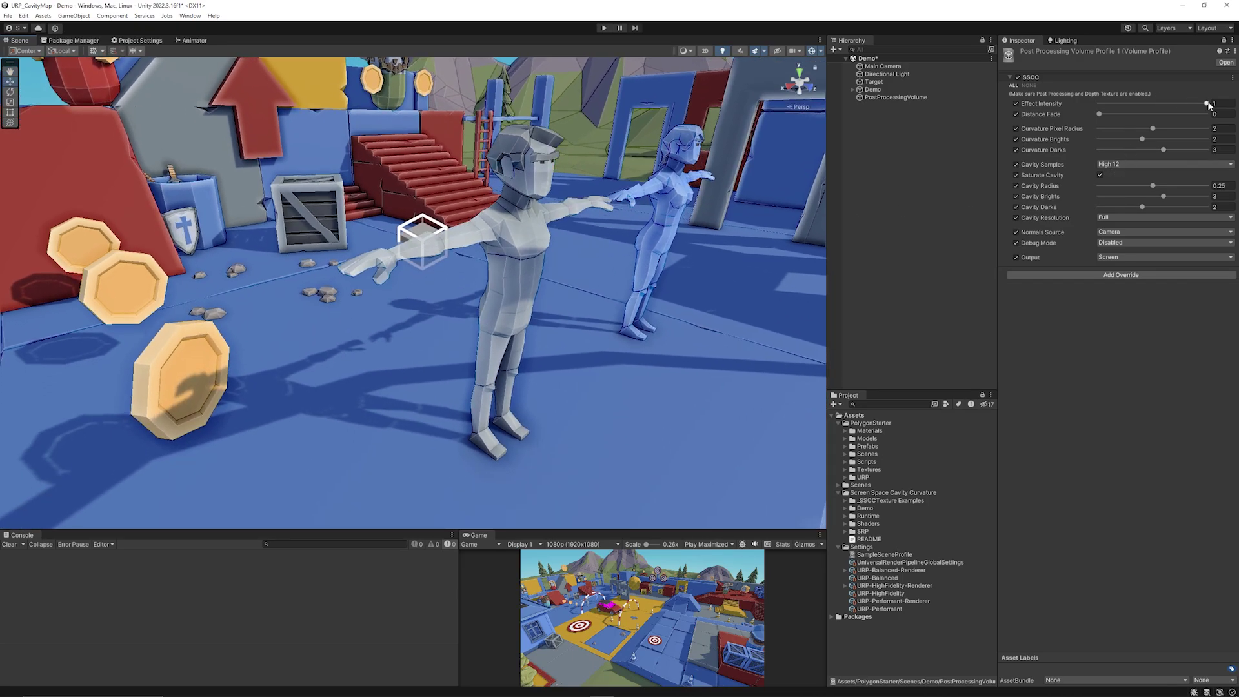
pyautogui.moveTo(1207, 104)
pyautogui.mouseDown()
pyautogui.moveTo(1094, 110)
pyautogui.moveTo(1189, 104)
pyautogui.mouseUp()
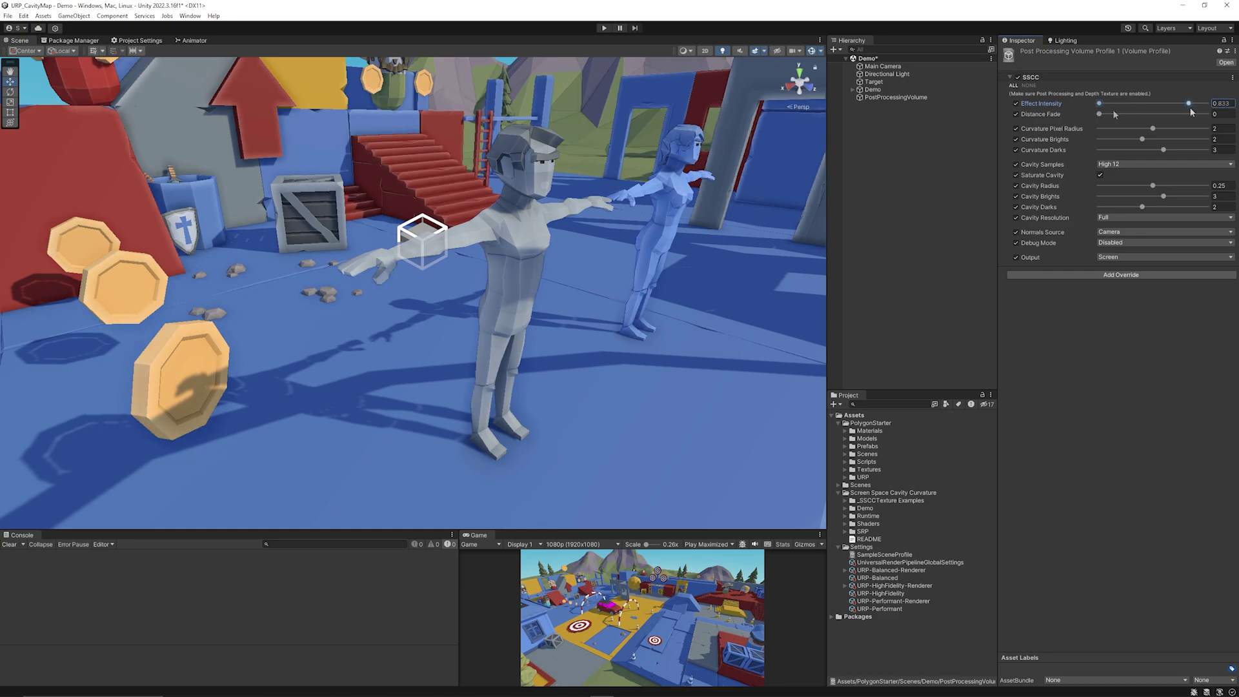
pyautogui.moveTo(1100, 114)
pyautogui.mouseDown()
pyautogui.moveTo(1190, 115)
pyautogui.moveTo(1092, 121)
pyautogui.moveTo(1187, 126)
pyautogui.moveTo(1097, 127)
pyautogui.moveTo(1221, 144)
pyautogui.moveTo(1141, 136)
pyautogui.moveTo(1191, 139)
pyautogui.mouseUp()
# Set Curvature Brights to 0.33 and Curvature Darks to 5
pyautogui.click(1154, 129)
pyautogui.click(1143, 139)
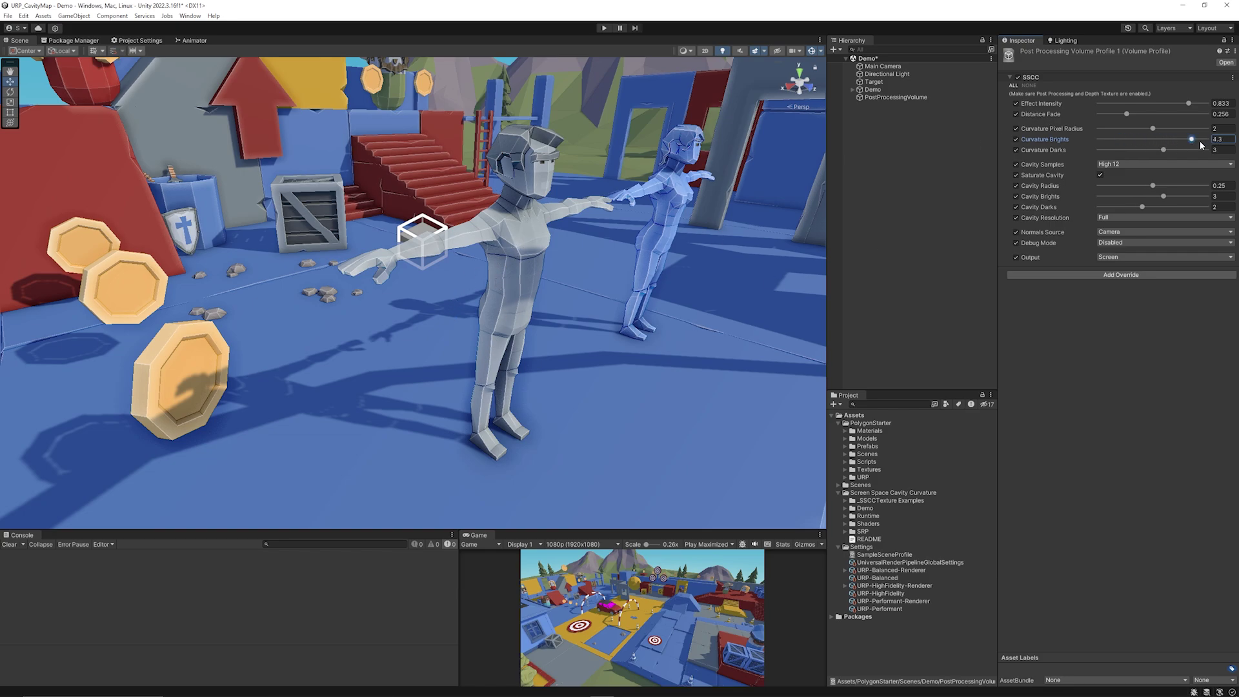
pyautogui.moveTo(1166, 150)
pyautogui.mouseDown()
pyautogui.moveTo(1098, 143)
pyautogui.moveTo(1200, 157)
pyautogui.mouseUp()
pyautogui.click(1175, 140)
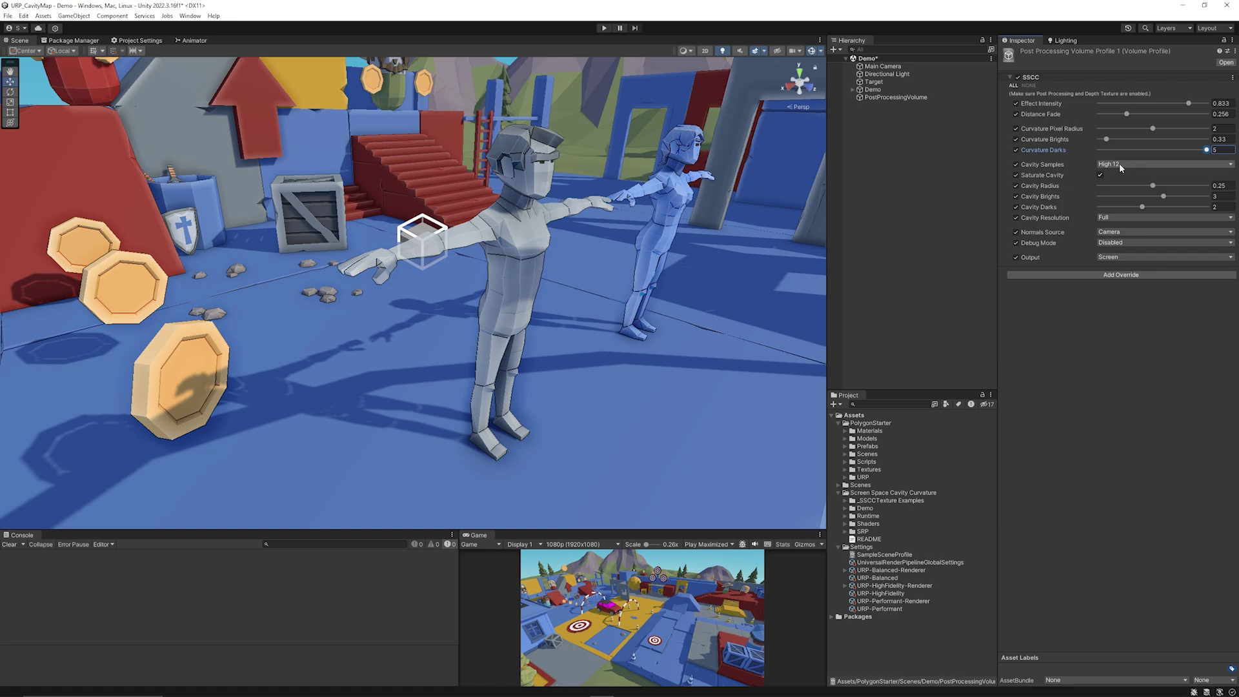
# Compare the scene with Saturate Cavity turned off and on, leaving it enabled
pyautogui.click(1100, 175)
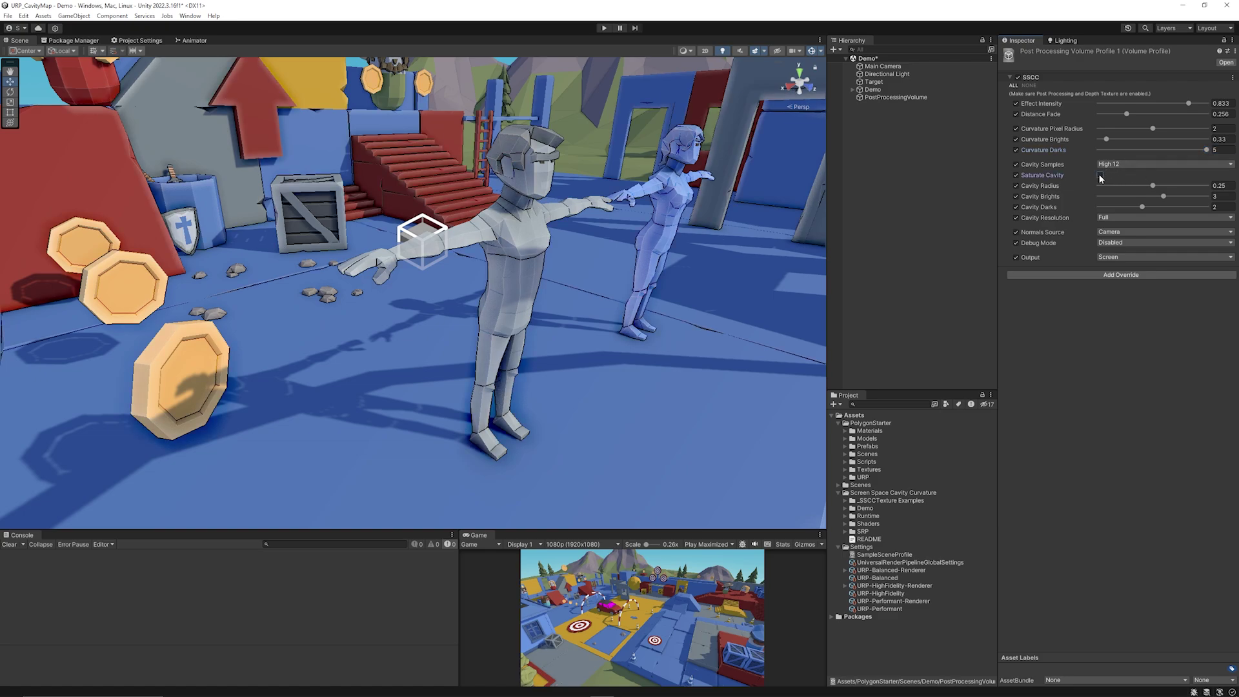
pyautogui.click(1100, 175)
pyautogui.click(1100, 175)
pyautogui.click(1100, 175)
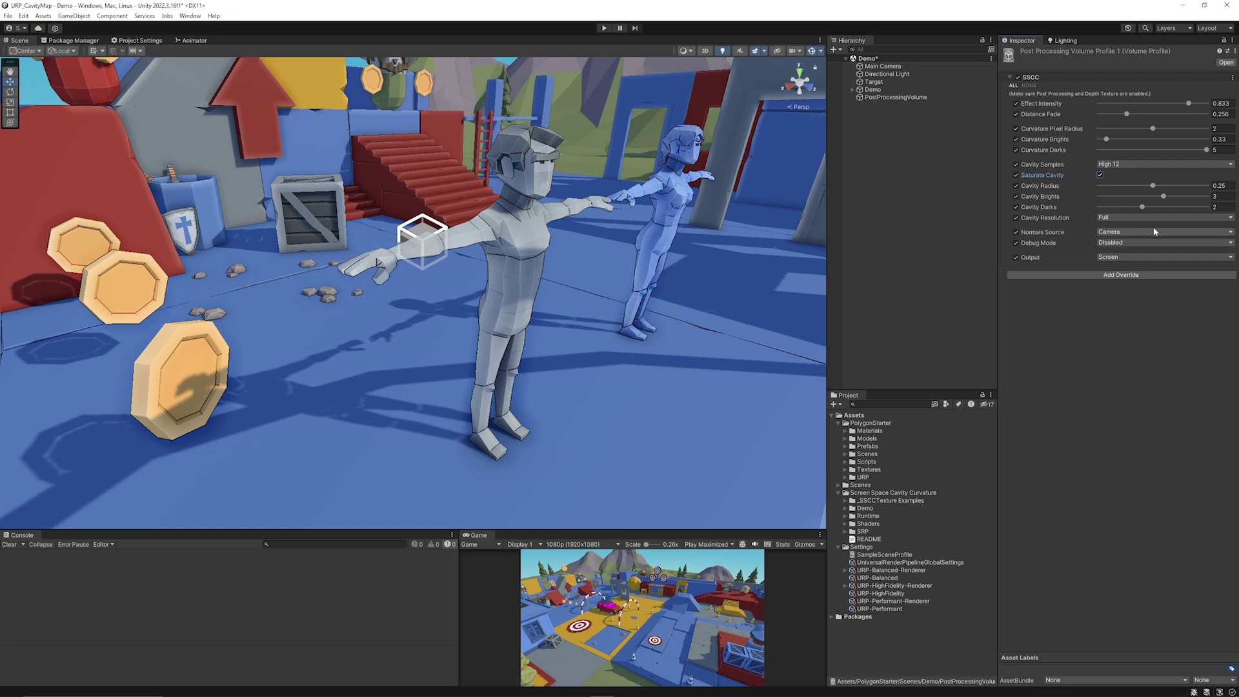
# Set Cavity Radius to 0.113, Cavity Brights to 3.56 and Cavity Darks to 3.08
pyautogui.moveTo(1156, 186)
pyautogui.mouseDown()
pyautogui.moveTo(1110, 187)
pyautogui.moveTo(1159, 187)
pyautogui.moveTo(1125, 200)
pyautogui.mouseUp()
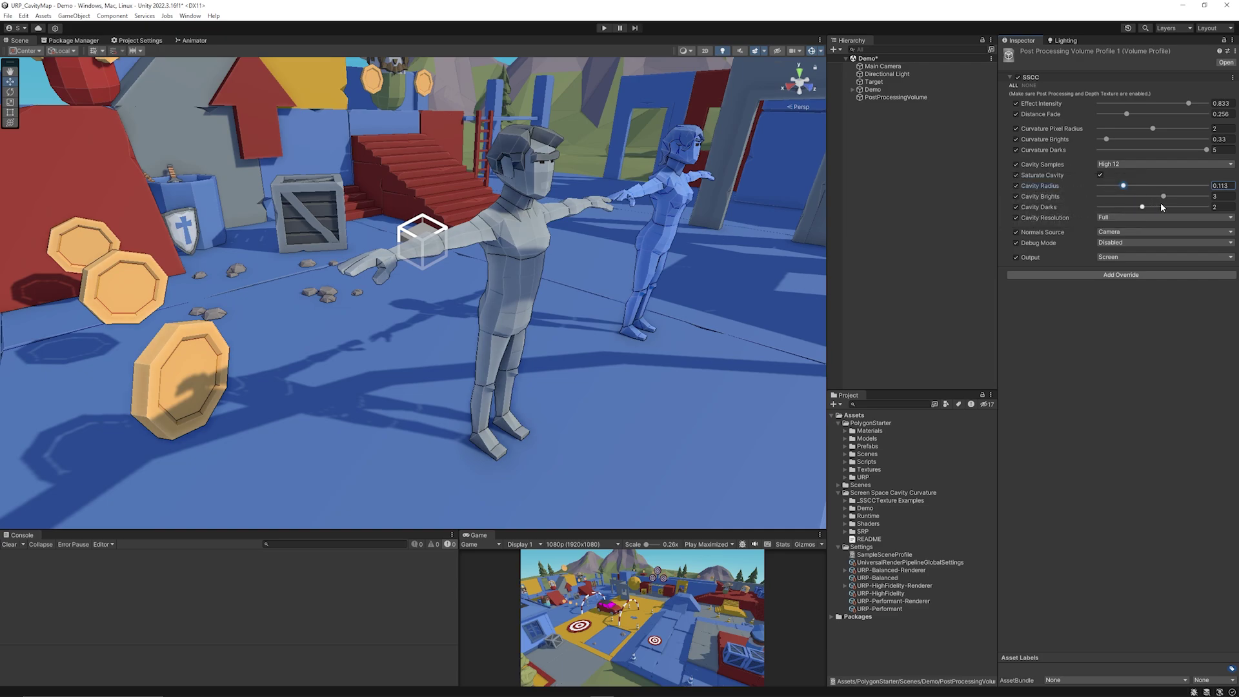
pyautogui.moveTo(1165, 197)
pyautogui.mouseDown()
pyautogui.moveTo(1110, 197)
pyautogui.moveTo(1188, 197)
pyautogui.moveTo(1160, 206)
pyautogui.moveTo(1189, 208)
pyautogui.moveTo(1159, 213)
pyautogui.mouseUp()
# Preview the Effect Only and View Normals debug modes, return Debug Mode to Disabled, and inspect the Output options
pyautogui.click(1114, 244)
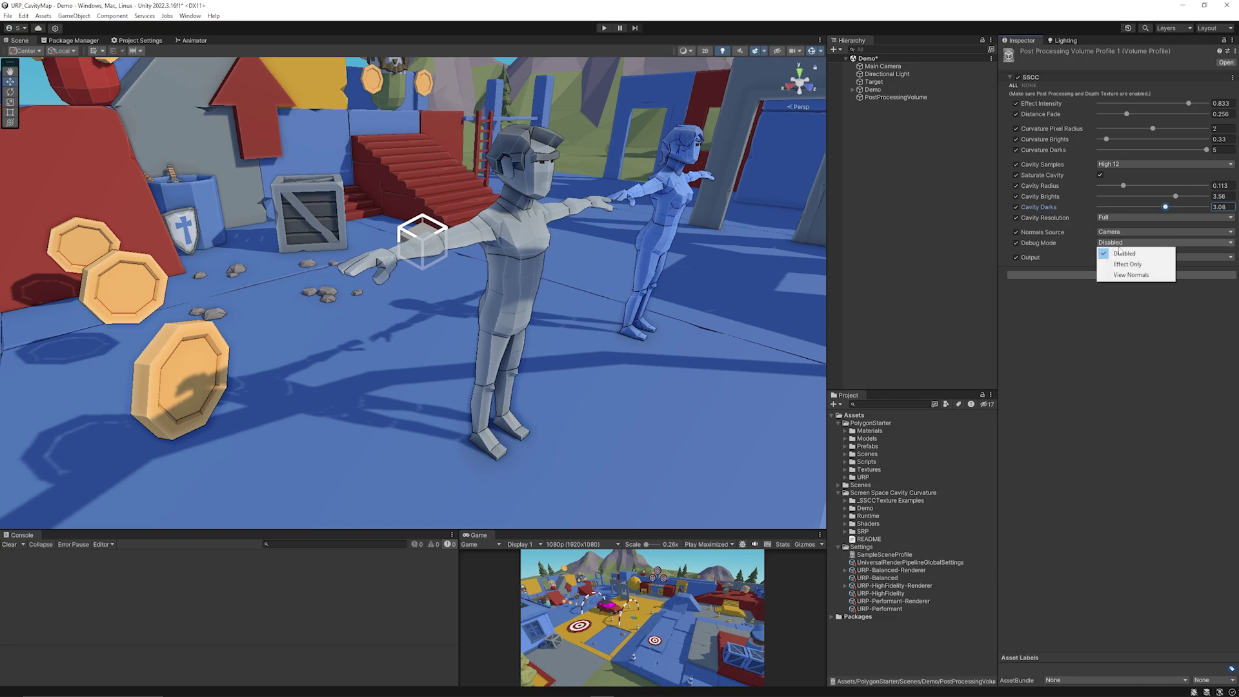
pyautogui.click(1129, 264)
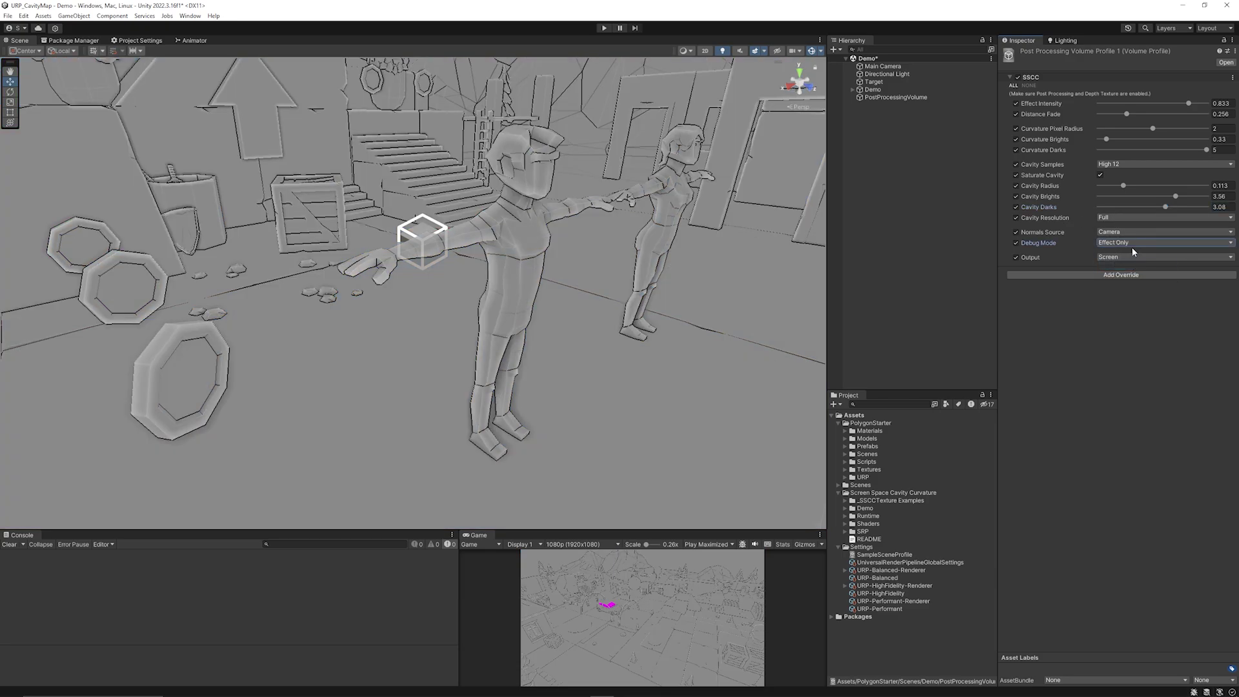
pyautogui.click(1132, 246)
pyautogui.click(1130, 275)
pyautogui.click(1127, 246)
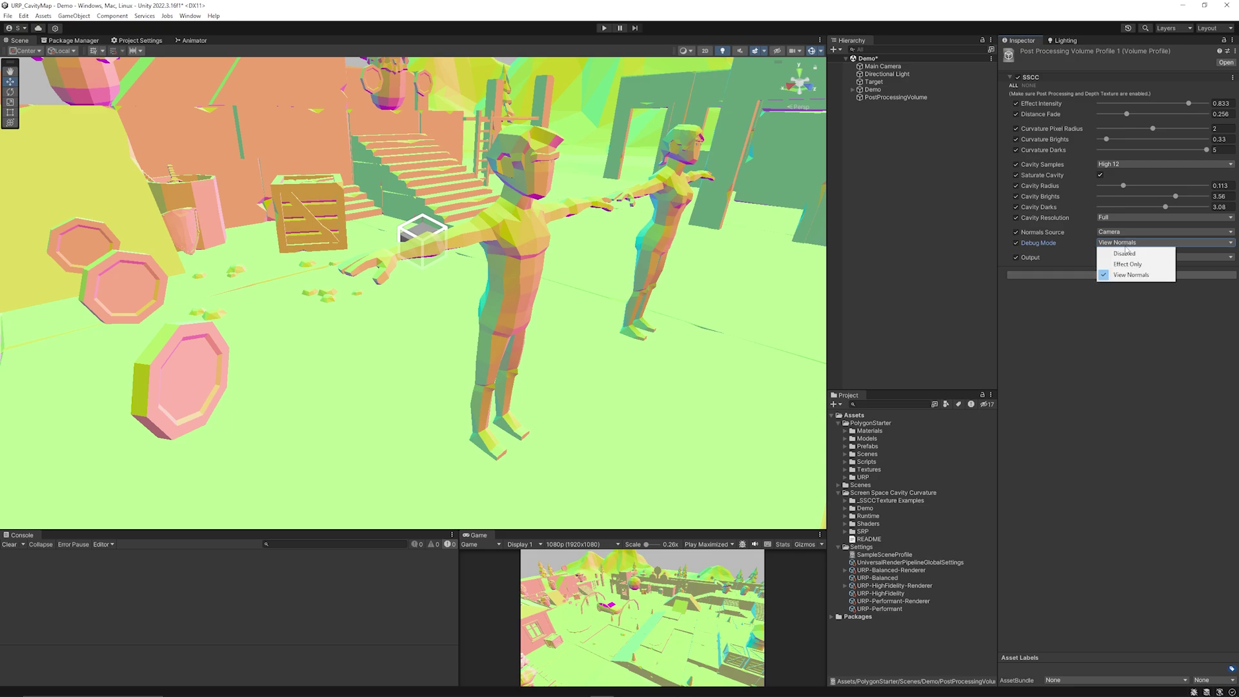
pyautogui.click(1126, 253)
pyautogui.click(1100, 258)
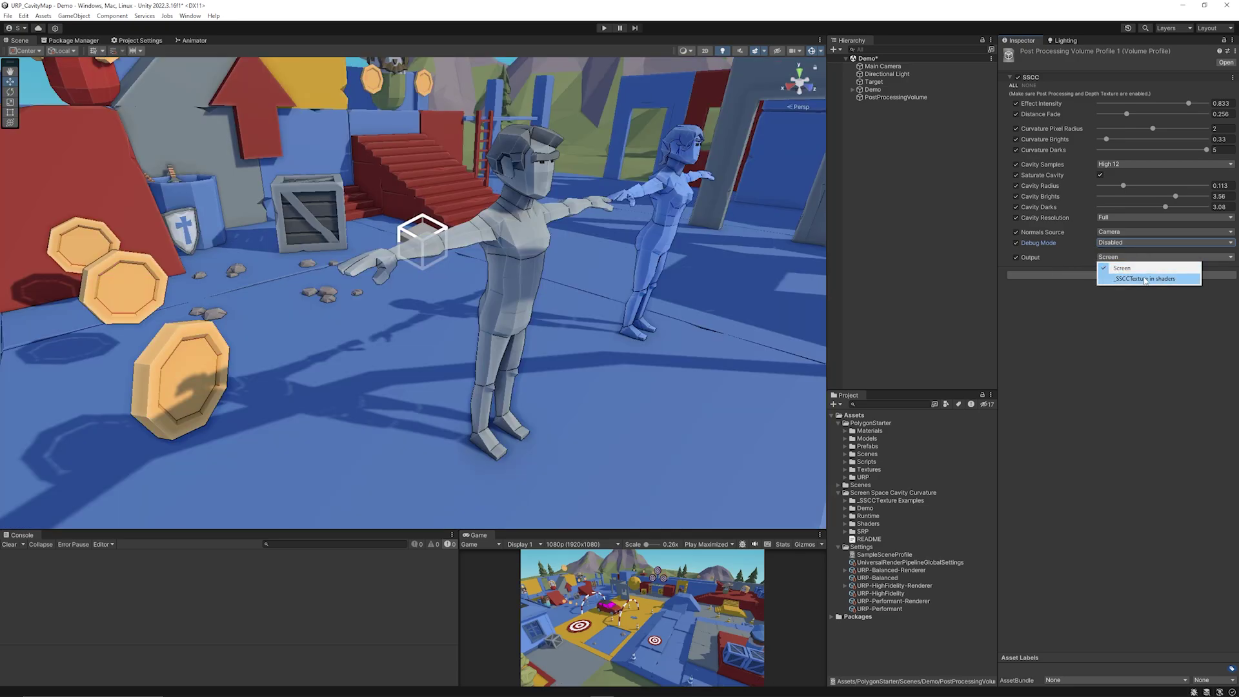
pyautogui.click(1142, 303)
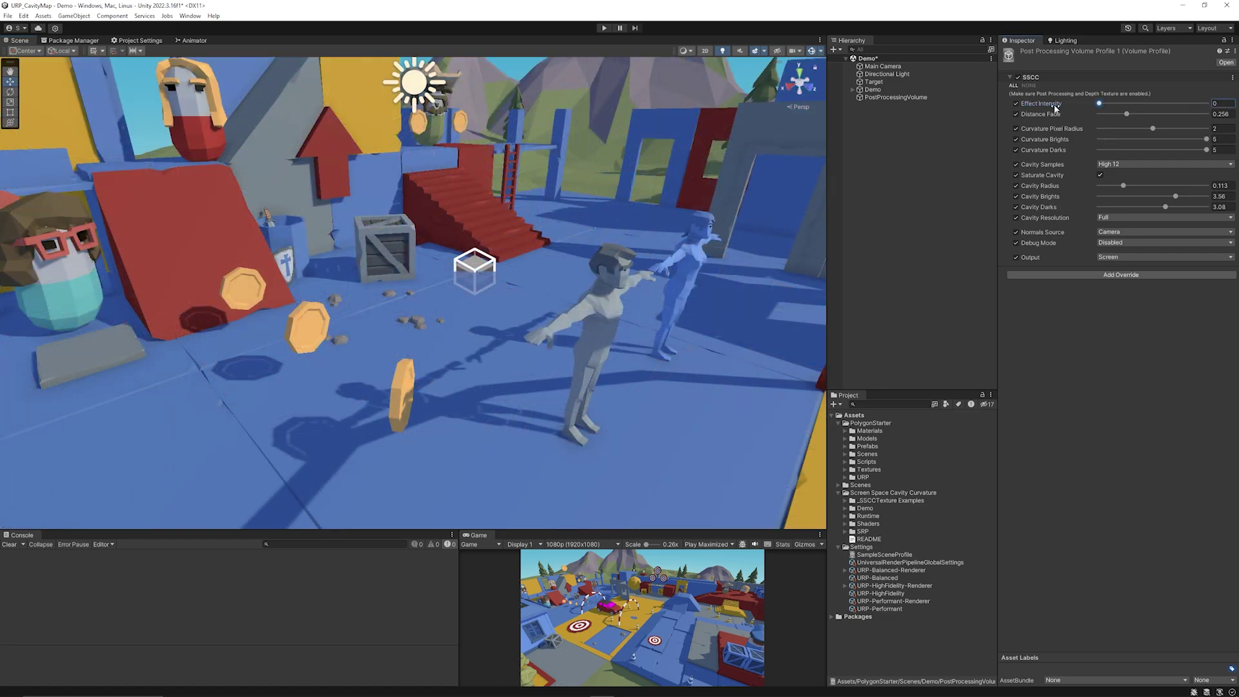
# Set Effect Intensity to 1, Curvature Pixel Radius to 4 and Curvature Brights to 0.9
pyautogui.moveTo(1056, 108); pyautogui.dragTo(1144, 114)
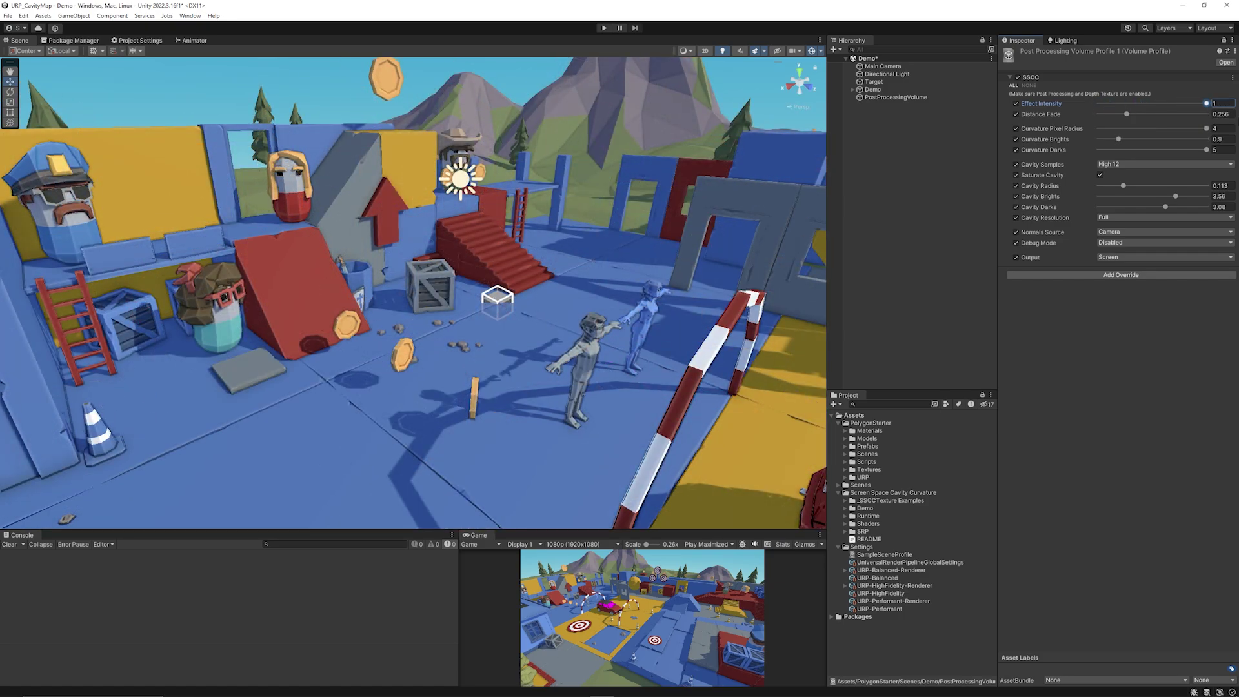
pyautogui.moveTo(1206, 103); pyautogui.dragTo(1226, 128)
pyautogui.scroll(-3, 529, 215)
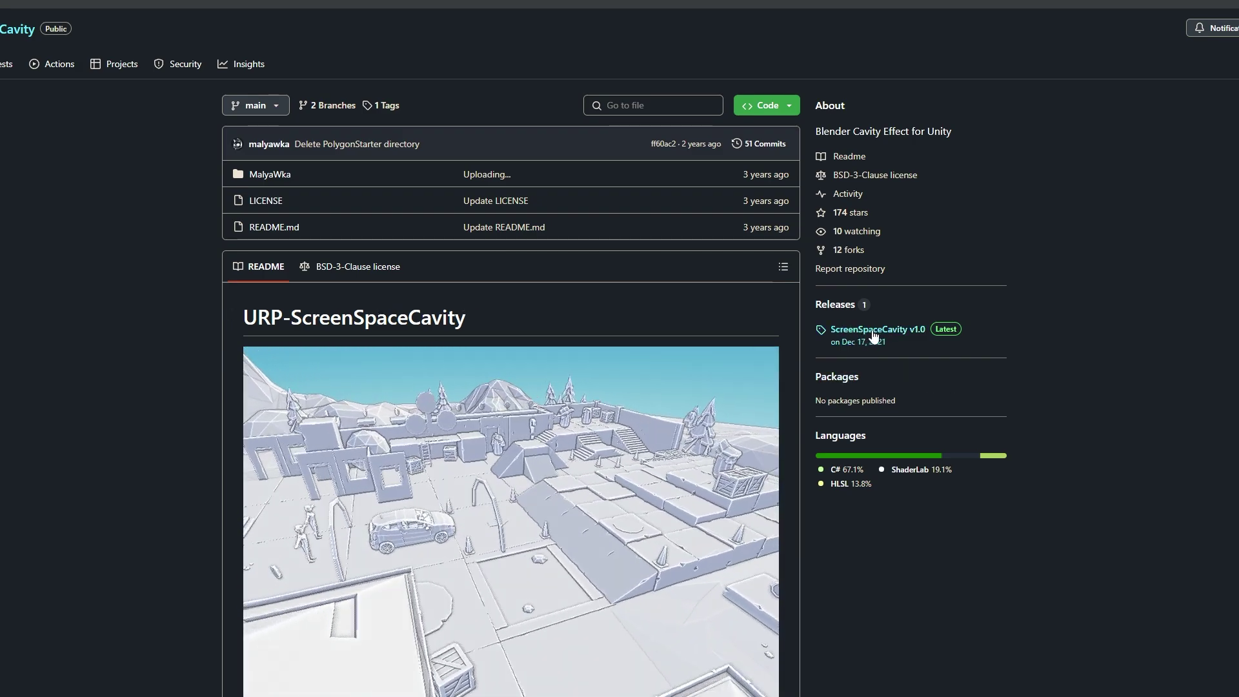
# Open the ScreenSpaceCavity v1.0 release from the URP-ScreenSpaceCavity repository
pyautogui.click(859, 331)
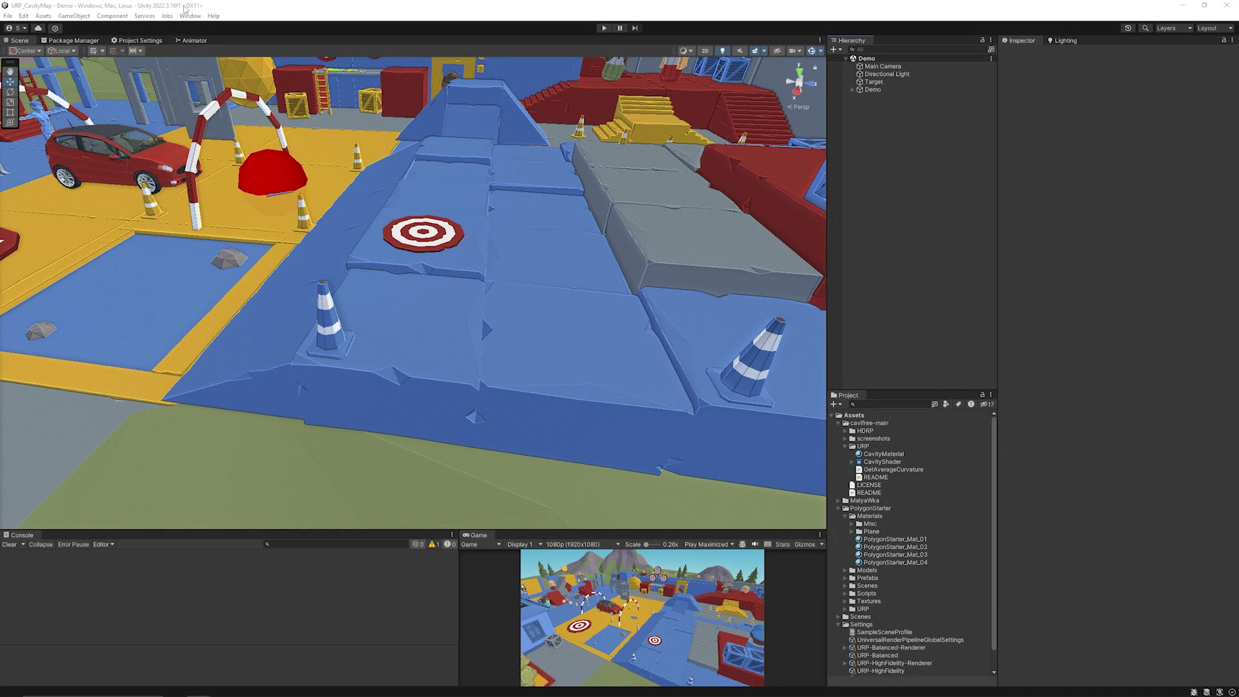
# View the Render Pipeline Converter's Built-in to URP options in Unity, closing it without converting anything
pyautogui.click(188, 18)
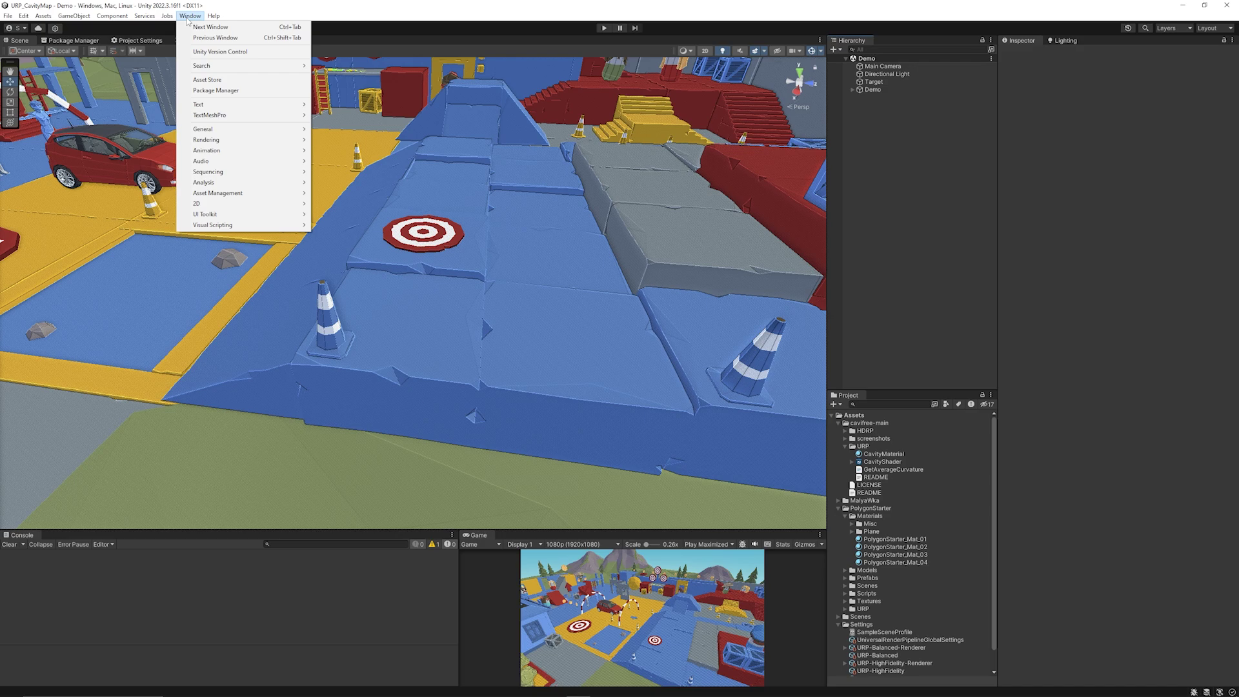
pyautogui.moveTo(261, 139)
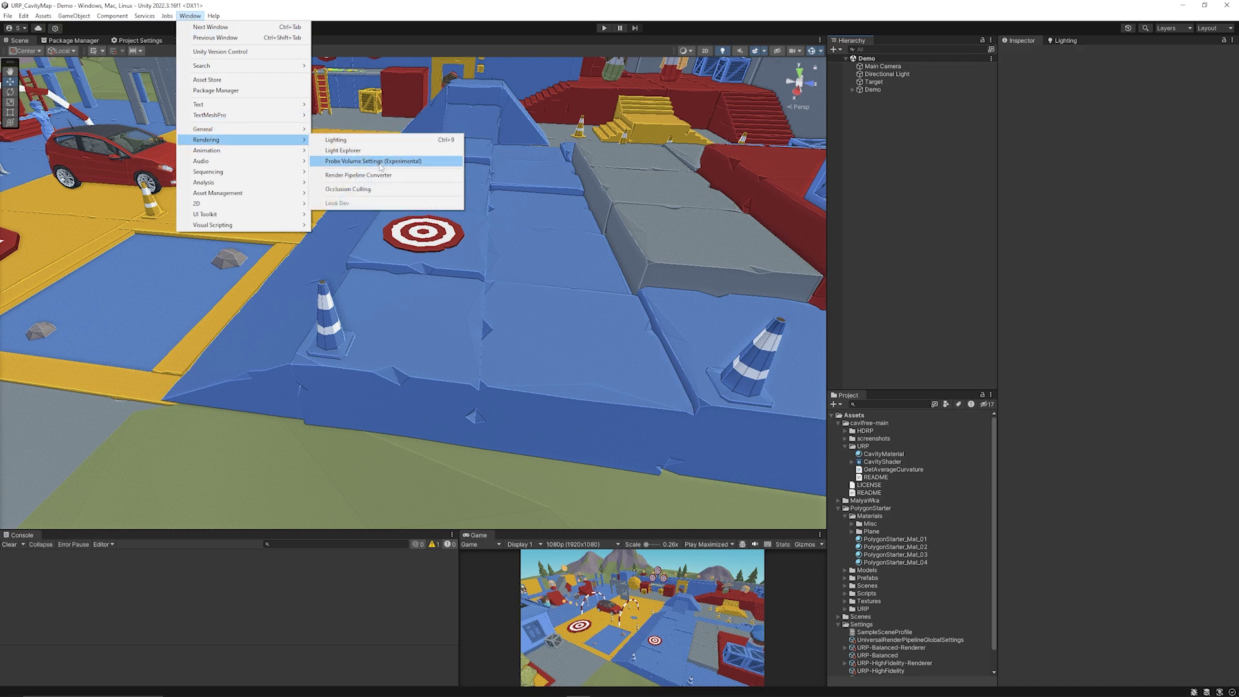
pyautogui.click(407, 175)
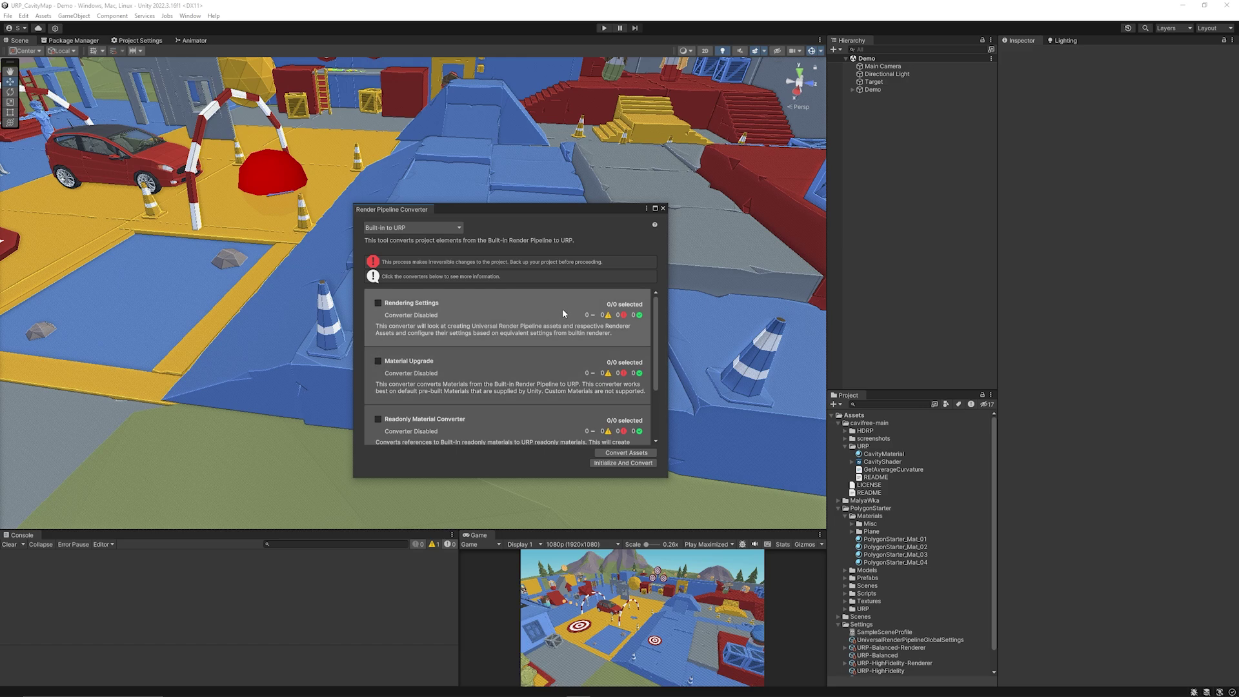
pyautogui.click(663, 208)
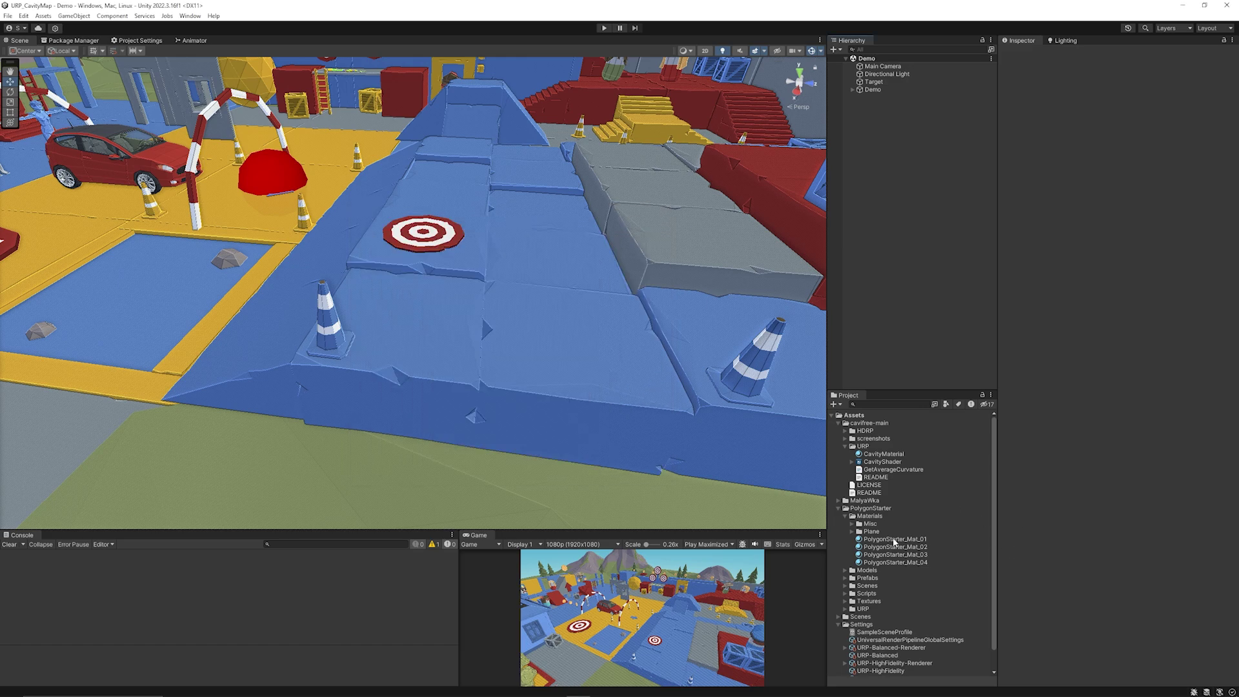
# Inspect the shader and surface settings of the PolygonStarter_Mat_01 material
pyautogui.click(894, 539)
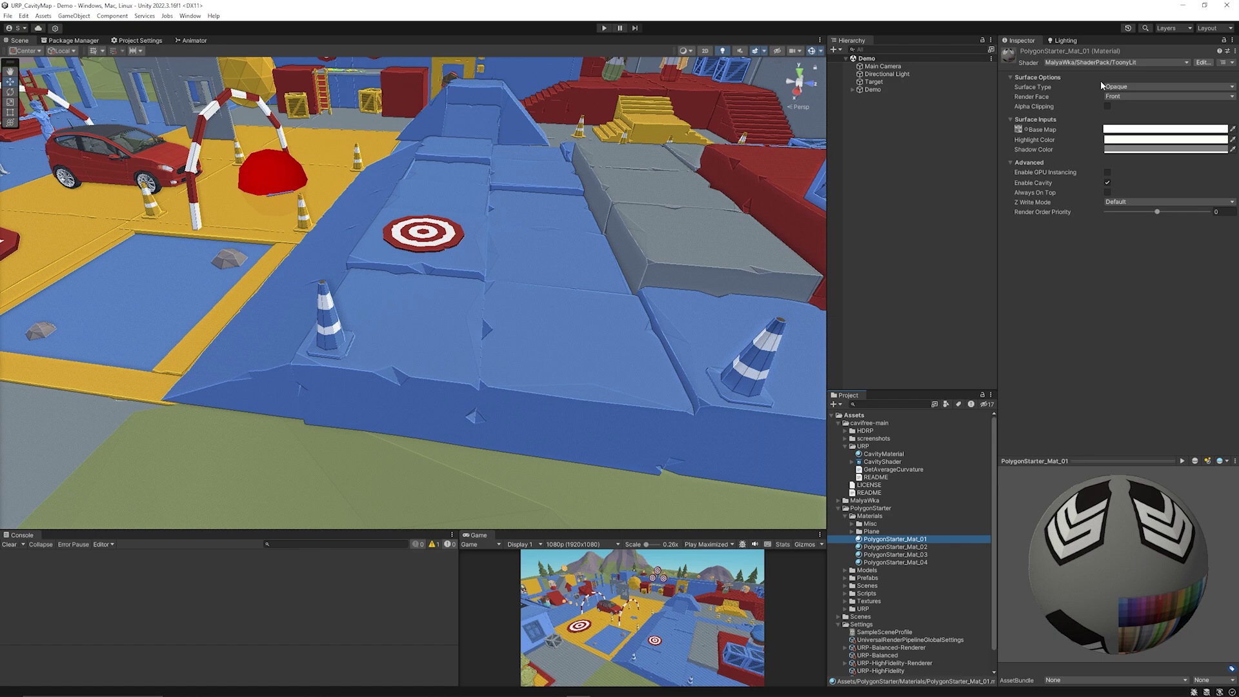
pyautogui.click(986, 360)
pyautogui.scroll(-1, 899, 505)
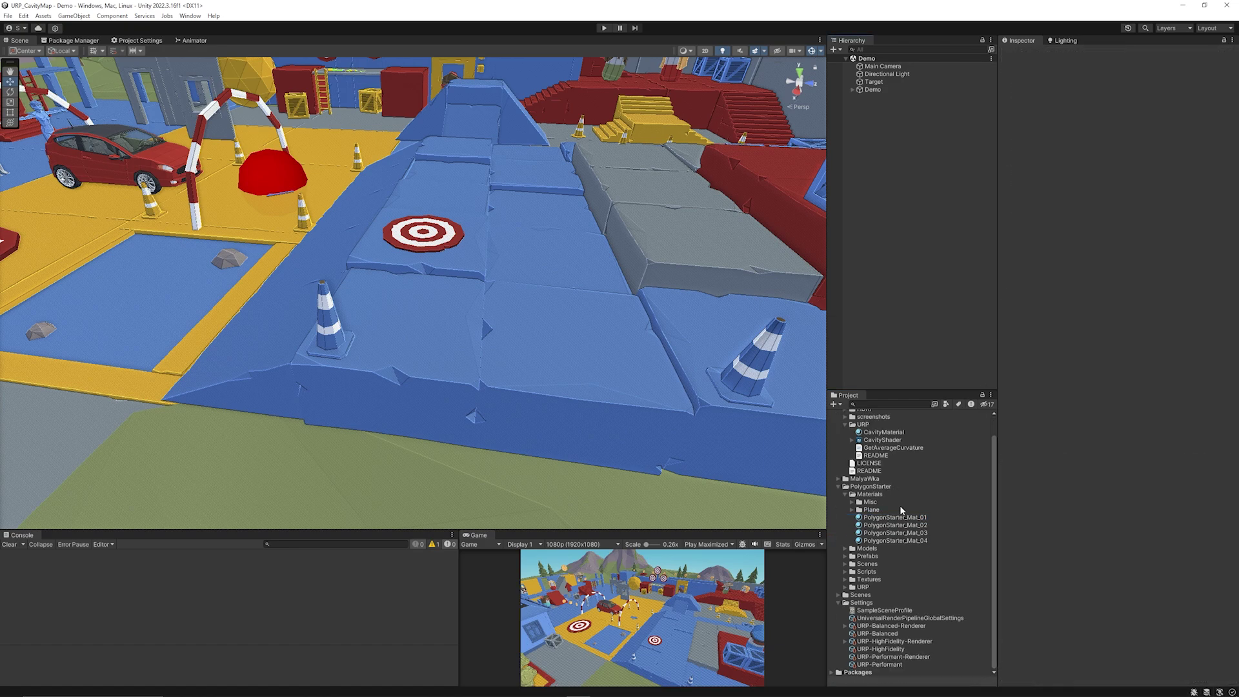
# Remove the Screen Space Cavity feature from URP-HighFidelity-Renderer, add it again and expand its settings
pyautogui.click(899, 642)
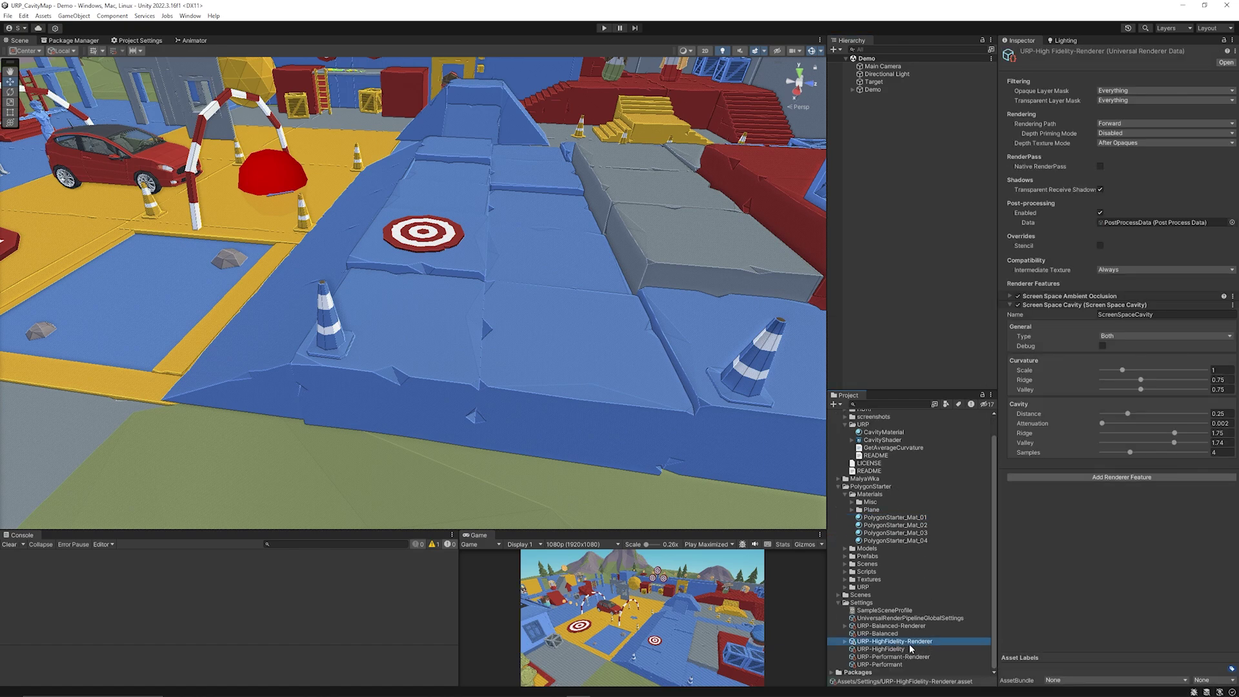
pyautogui.click(1091, 304)
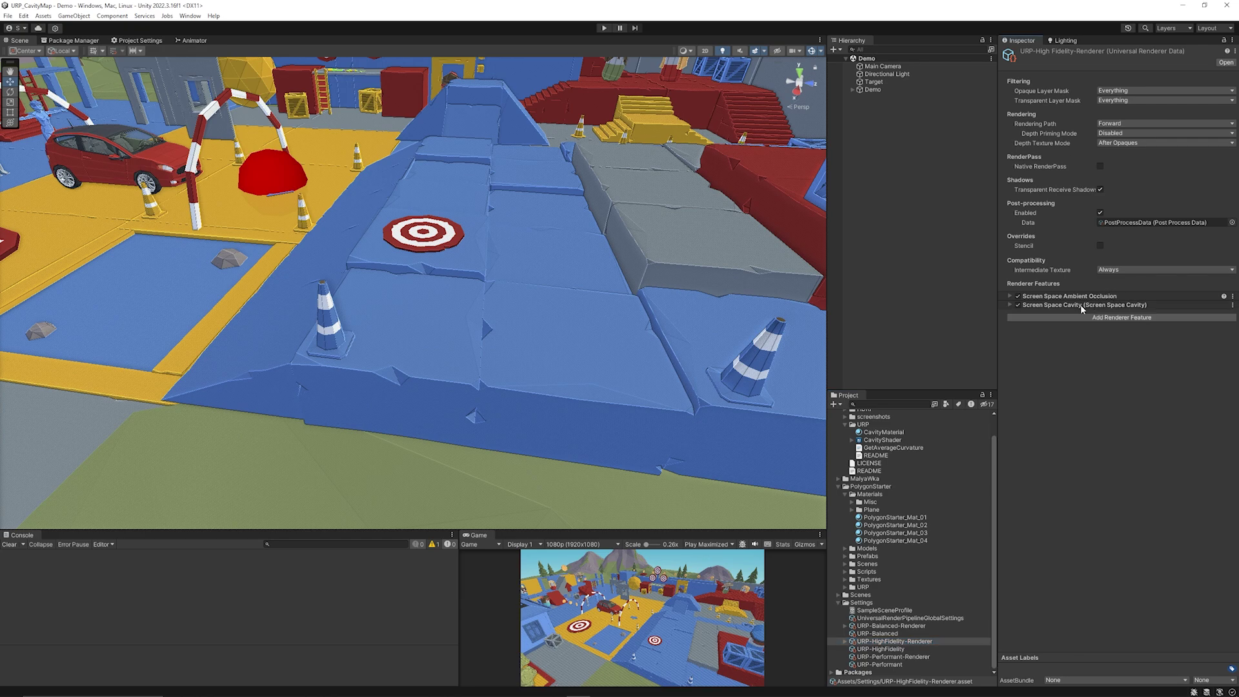
pyautogui.rightClick(1019, 305)
pyautogui.click(1114, 311)
pyautogui.click(1114, 309)
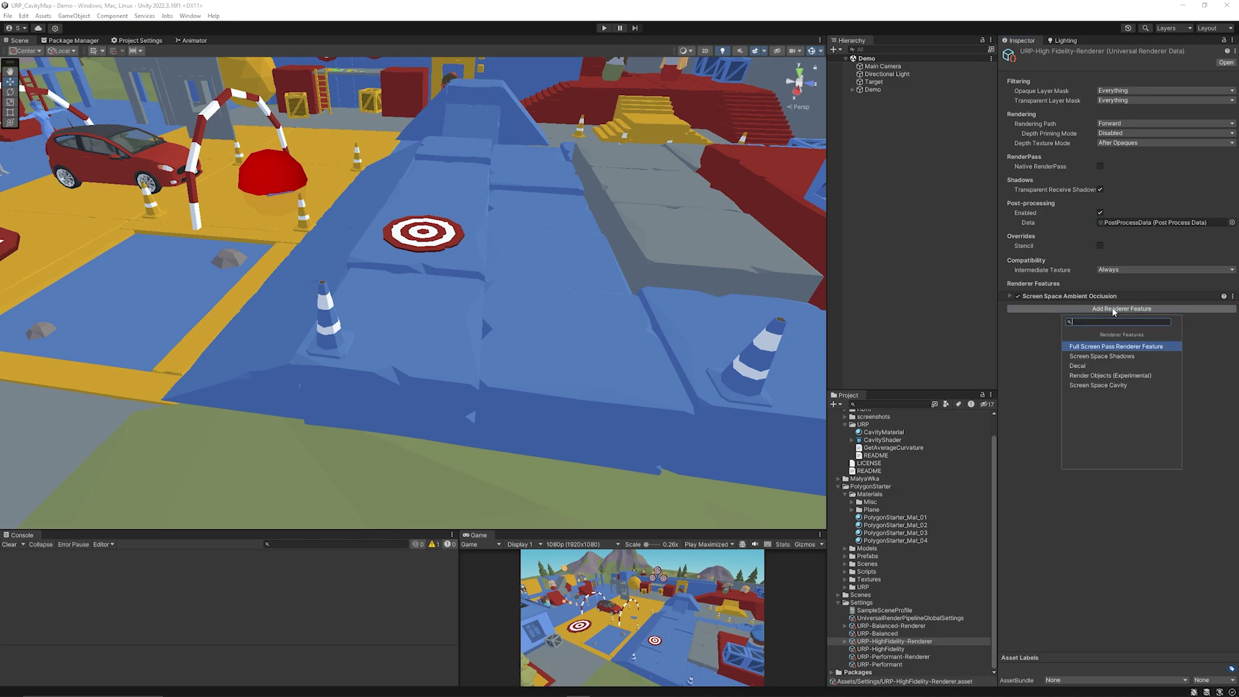
pyautogui.click(1089, 386)
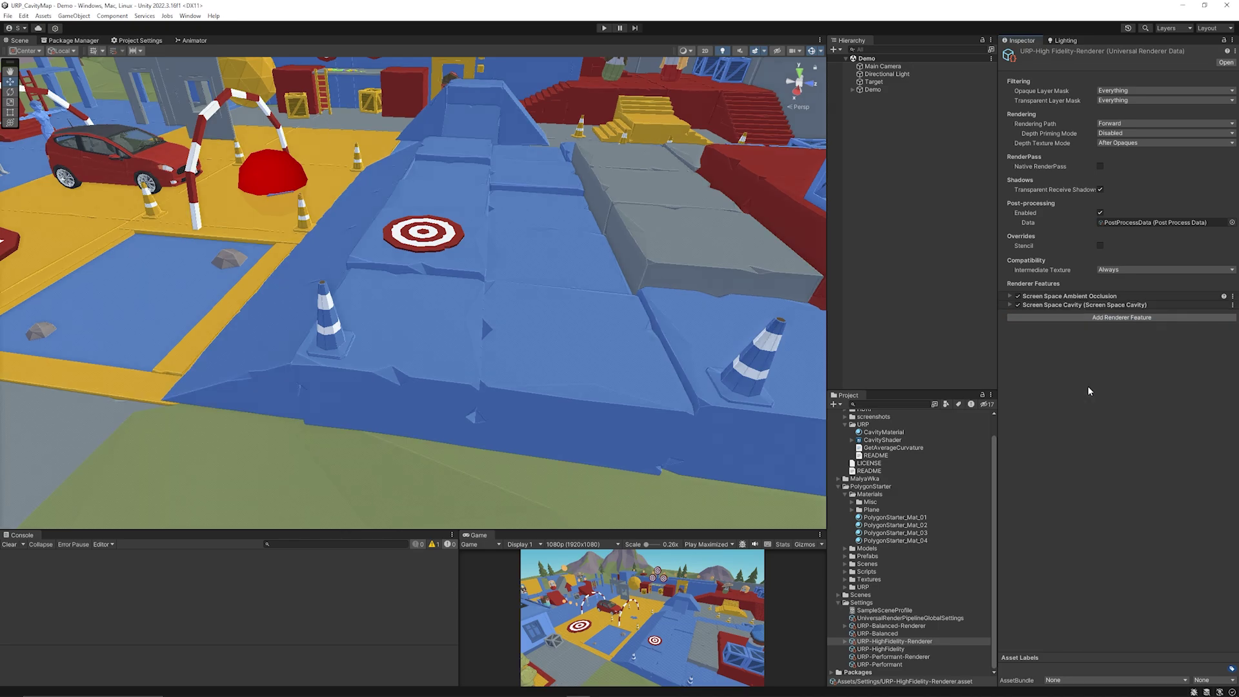
pyautogui.click(1054, 306)
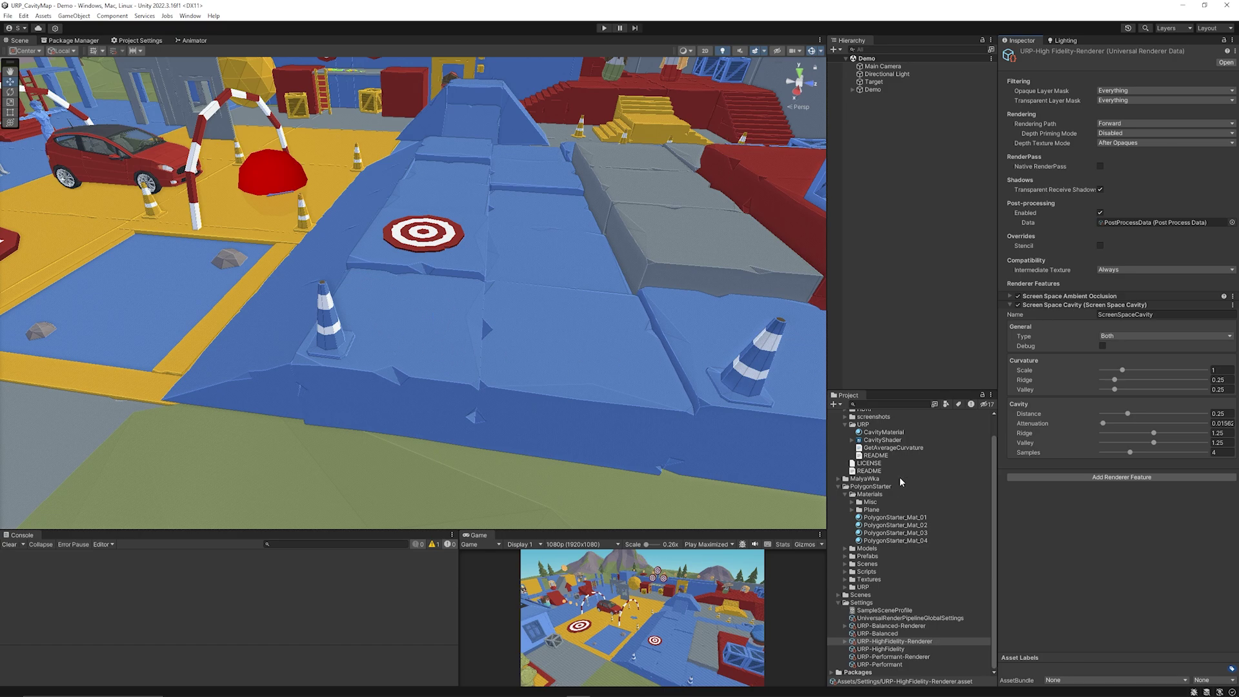
# Check the shader and Enable Cavity setting on materials PolygonStarter_Mat_01 through PolygonStarter_Mat_04
pyautogui.click(903, 518)
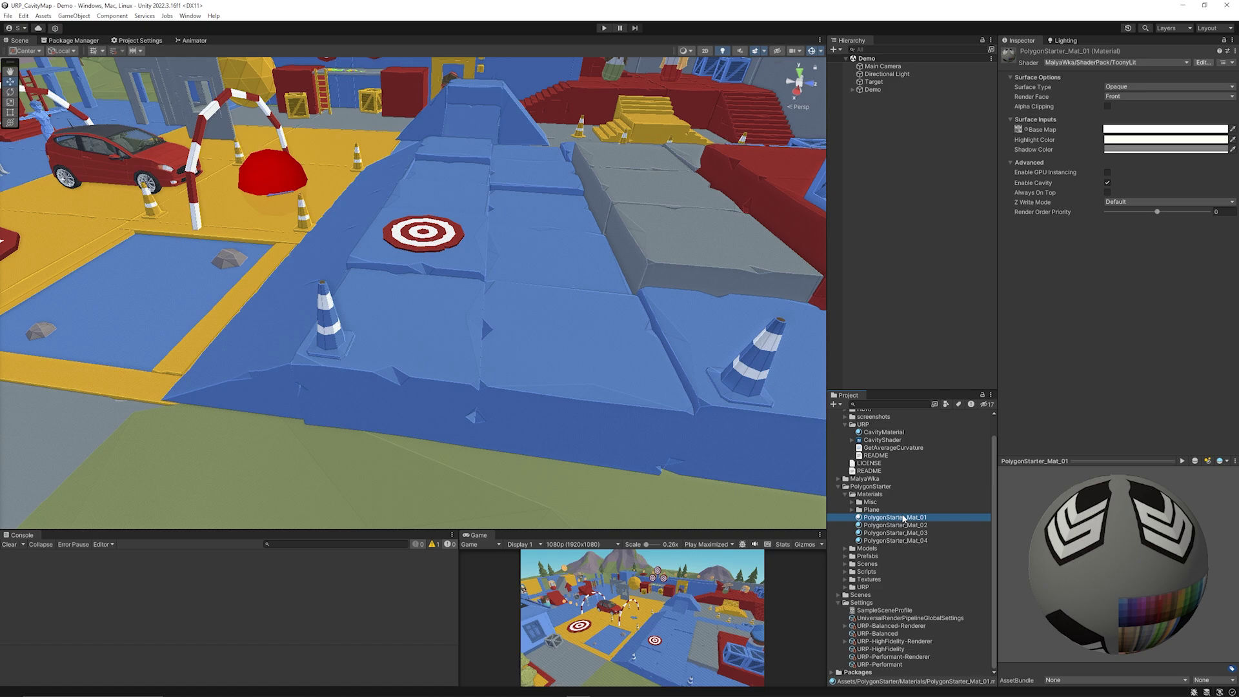
pyautogui.press('Down')
pyautogui.press('Down')
pyautogui.press('Down')
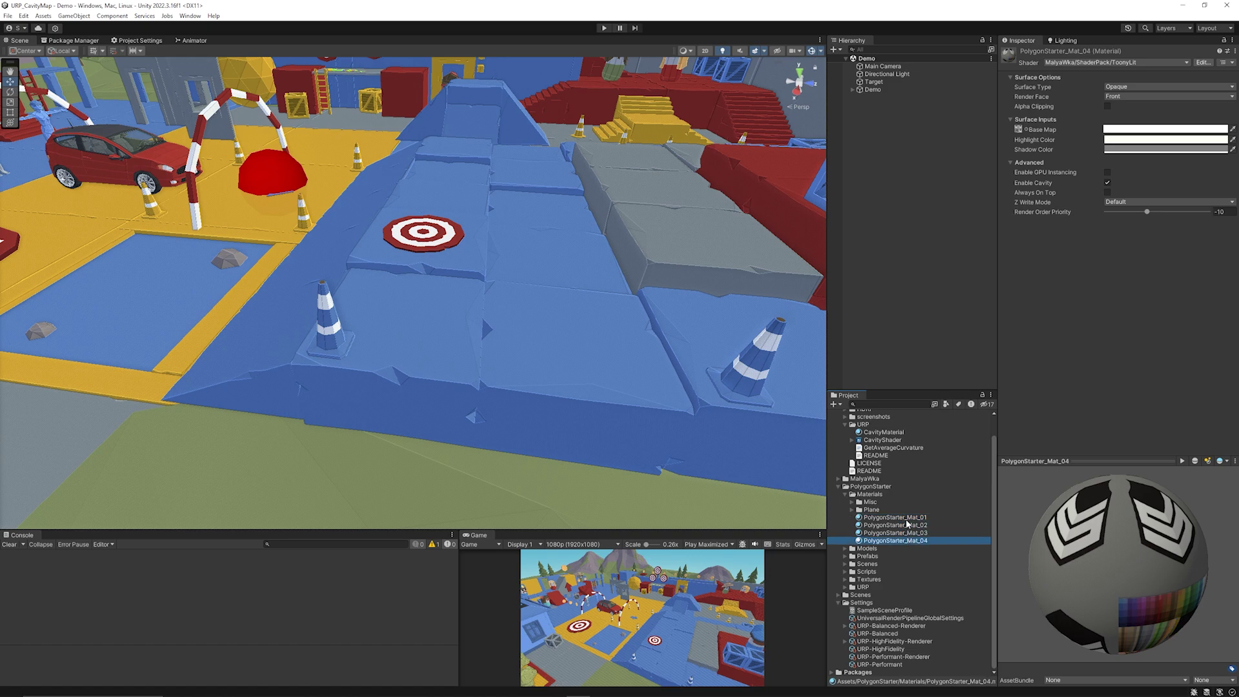
pyautogui.click(903, 517)
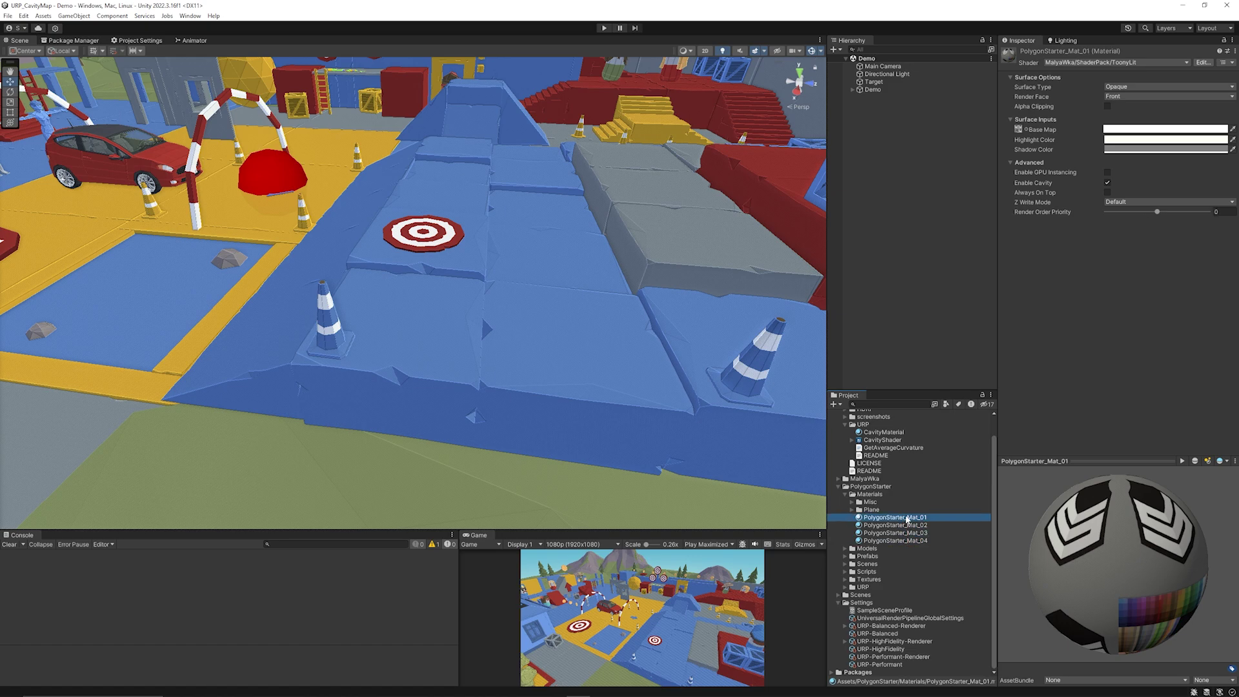
pyautogui.click(1066, 62)
pyautogui.click(1062, 71)
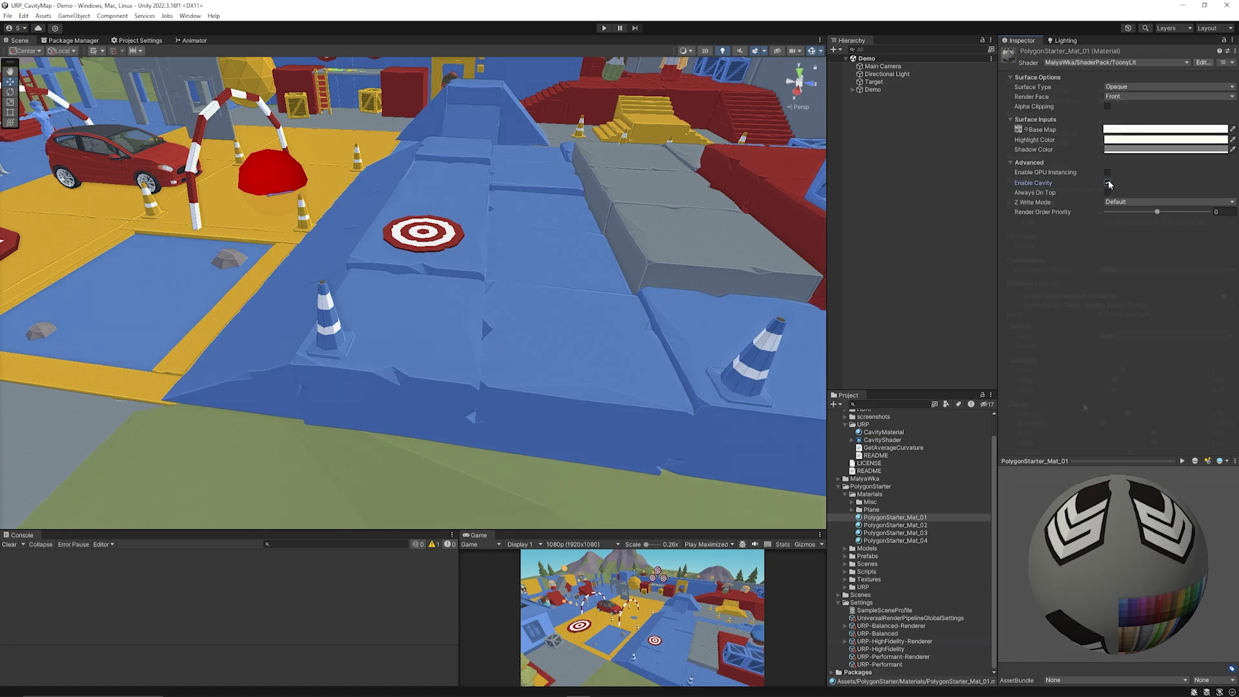
# Review the Type choices of the renderer's Screen Space Cavity feature, keeping Both, and briefly preview Debug
pyautogui.click(895, 641)
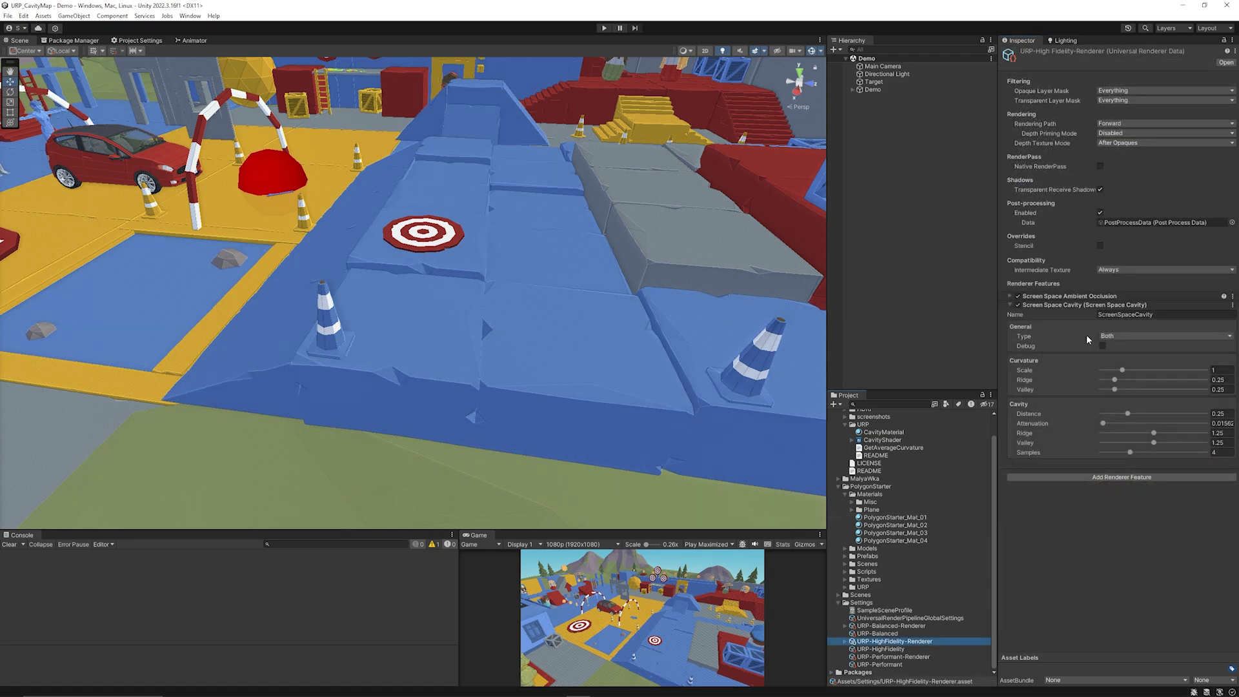
pyautogui.click(1117, 337)
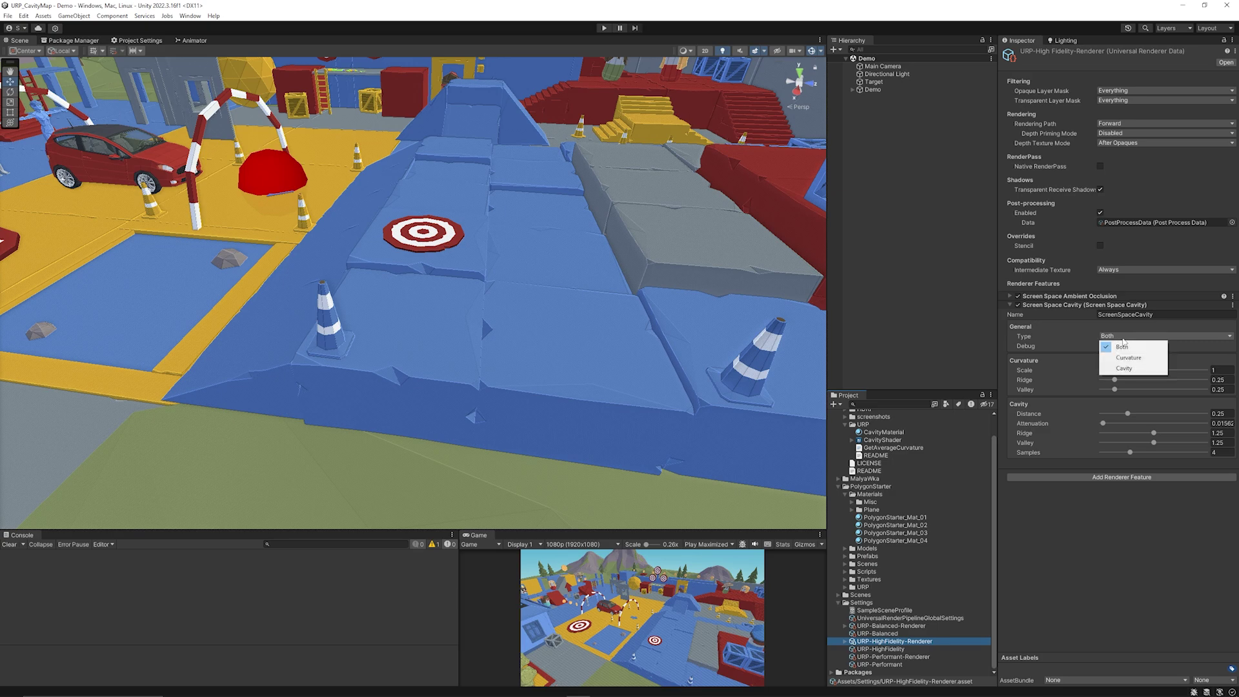
pyautogui.click(1121, 504)
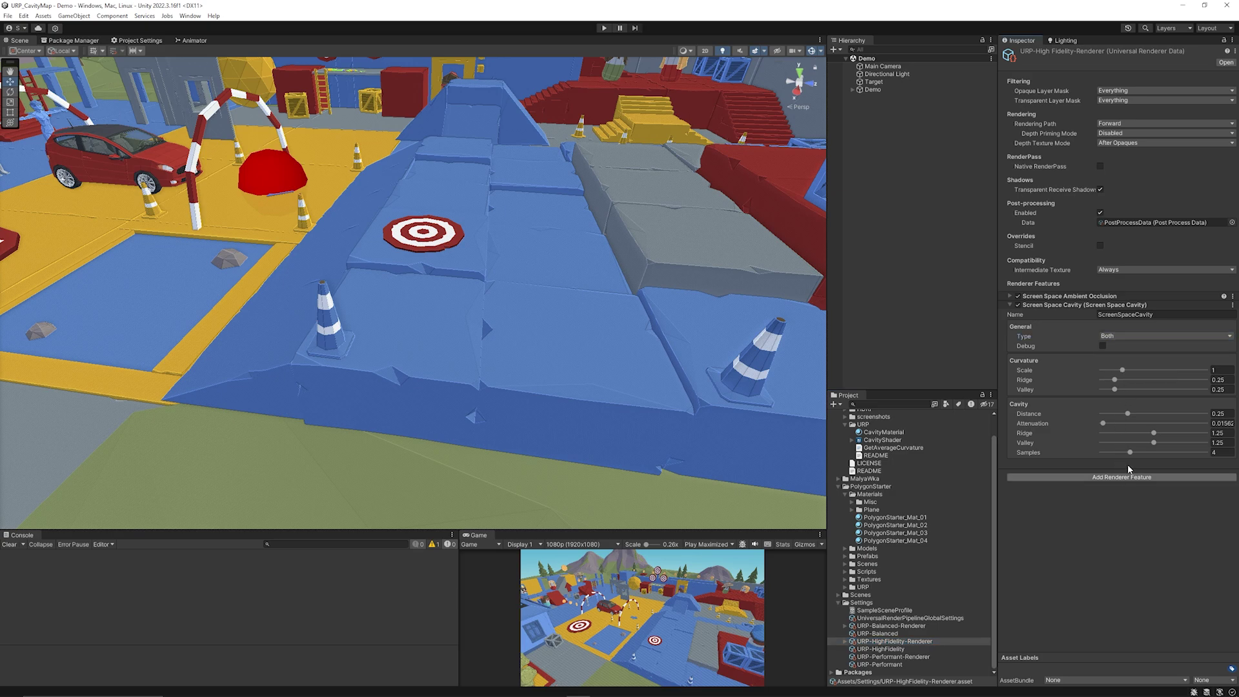
pyautogui.click(1102, 347)
pyautogui.click(1103, 346)
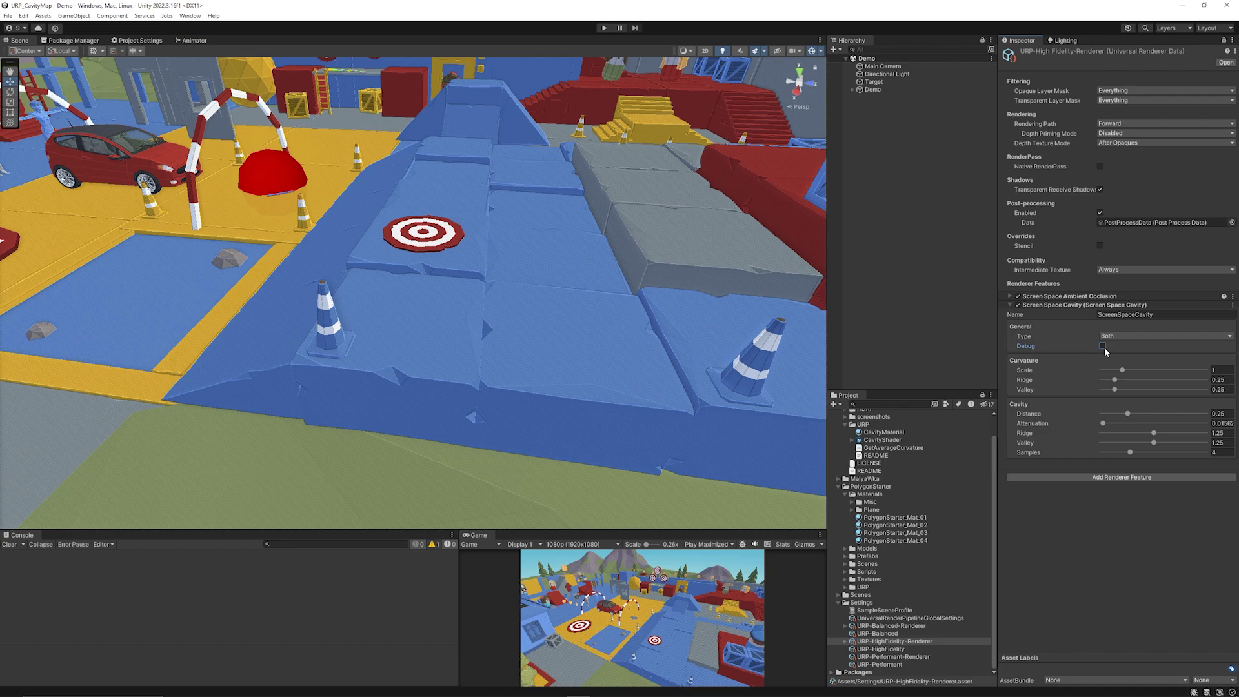
# Enable Debug and set the Curvature Scale to 3.5, Ridge to 0.642 and Valley to 0.475
pyautogui.click(1103, 347)
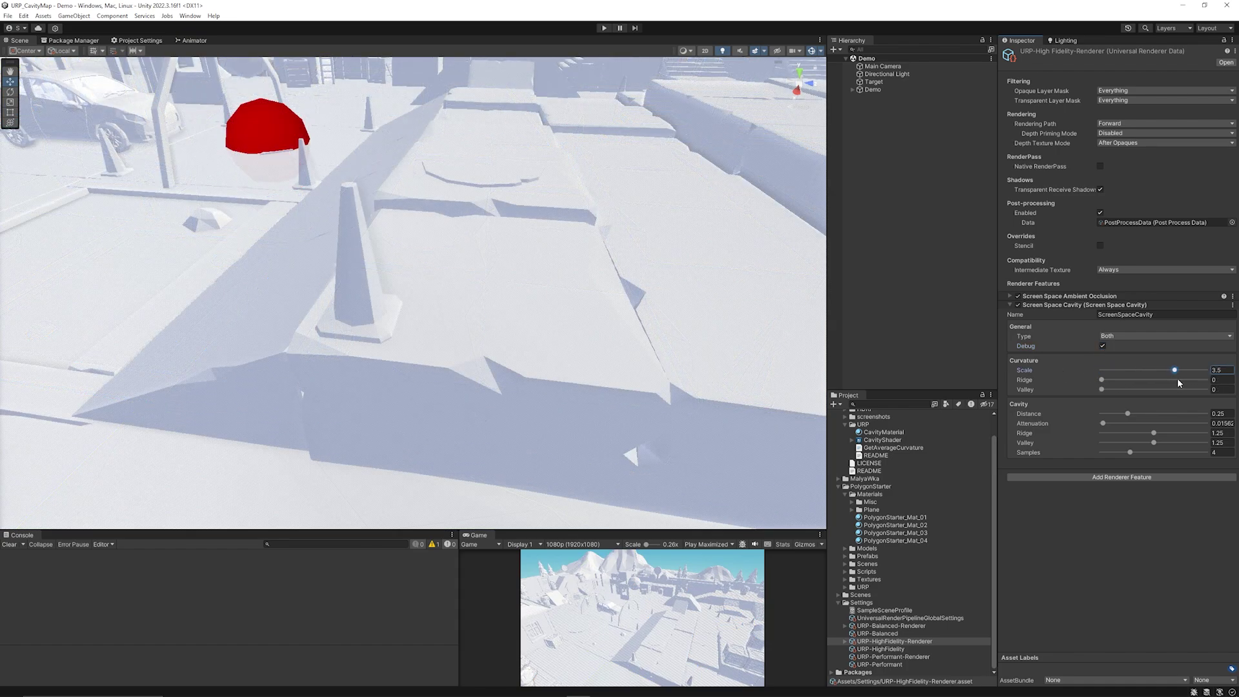
pyautogui.moveTo(1103, 379)
pyautogui.mouseDown()
pyautogui.moveTo(1167, 396)
pyautogui.moveTo(1111, 400)
pyautogui.moveTo(1171, 400)
pyautogui.moveTo(1128, 404)
pyautogui.moveTo(1138, 387)
pyautogui.mouseUp()
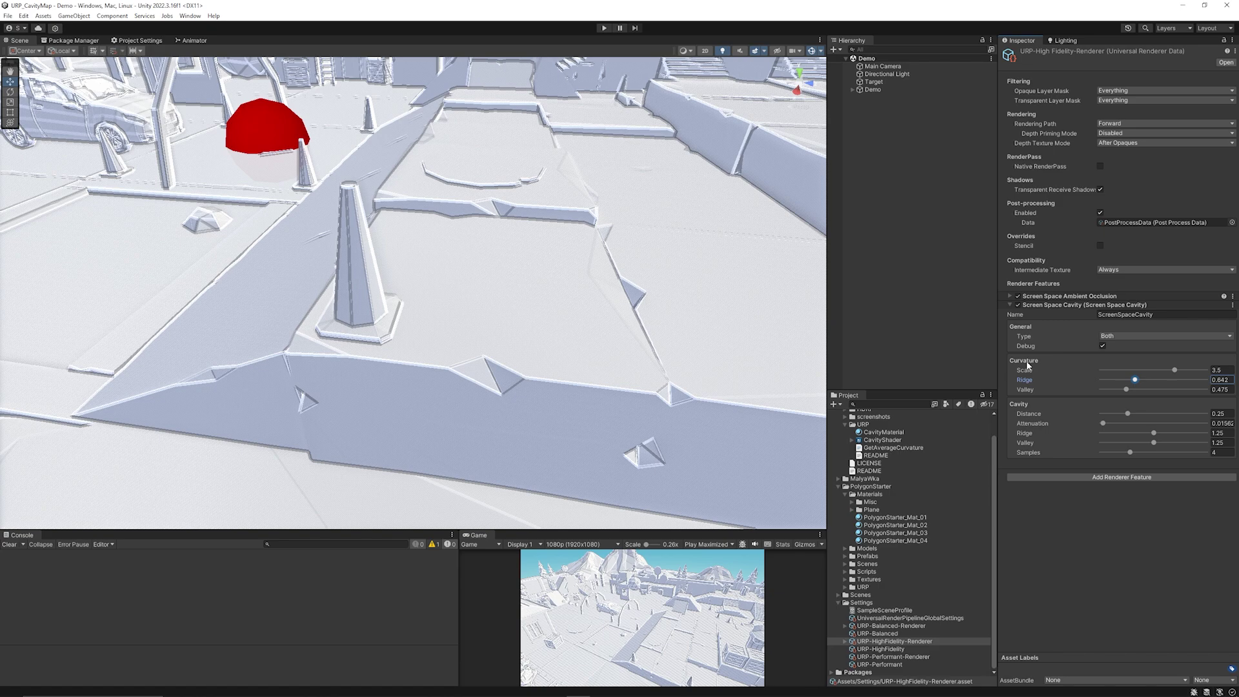
# Set the Cavity Distance to 0.632, Attenuation to 0.295, Ridge to 0.08 and Valley to 1.49, then disable Debug
pyautogui.moveTo(1129, 416)
pyautogui.mouseDown()
pyautogui.moveTo(1186, 413)
pyautogui.moveTo(1143, 413)
pyautogui.mouseUp()
pyautogui.moveTo(755, 149); pyautogui.dragTo(726, 154, button='right')
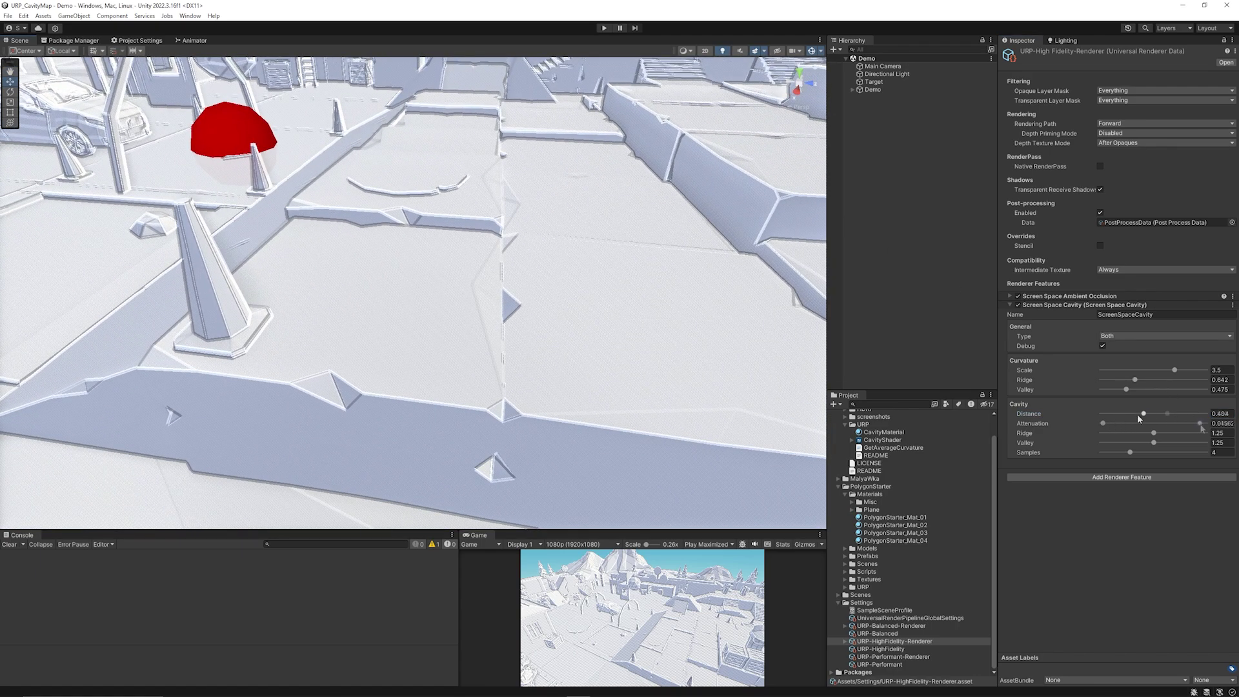
pyautogui.moveTo(1137, 413)
pyautogui.mouseDown()
pyautogui.moveTo(1166, 414)
pyautogui.moveTo(1117, 433)
pyautogui.moveTo(1183, 435)
pyautogui.moveTo(1098, 442)
pyautogui.moveTo(1206, 452)
pyautogui.moveTo(1130, 452)
pyautogui.mouseUp()
pyautogui.click(1120, 423)
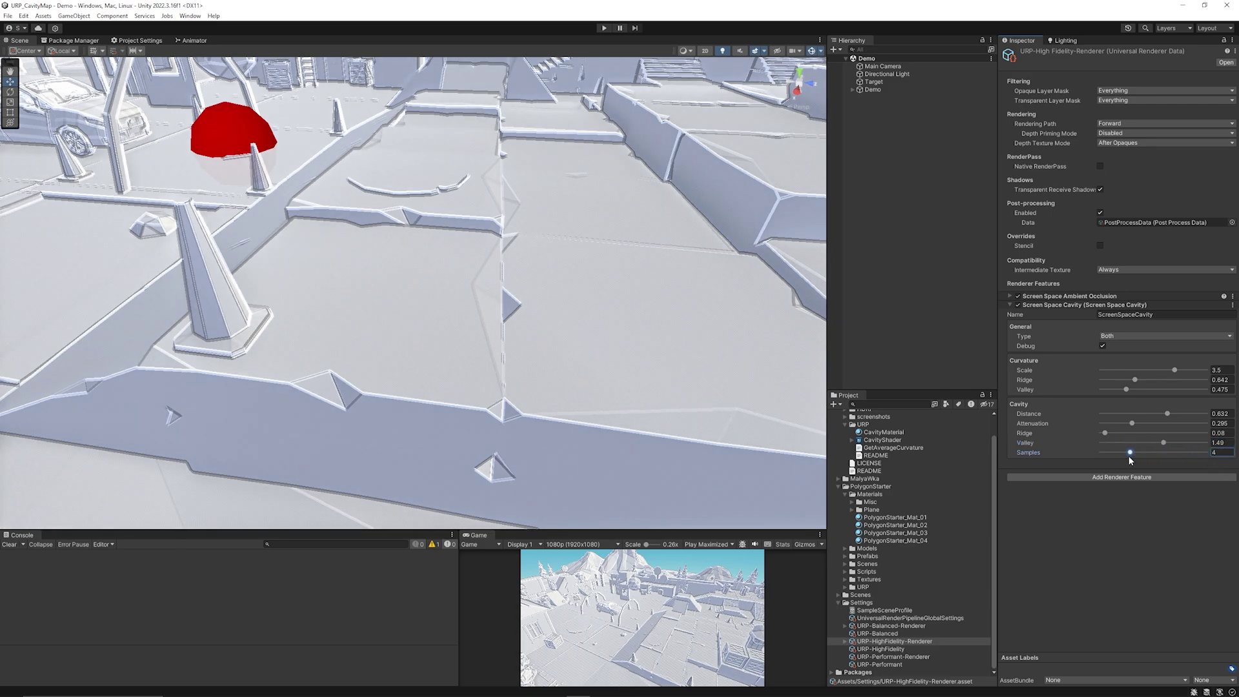
pyautogui.click(1102, 347)
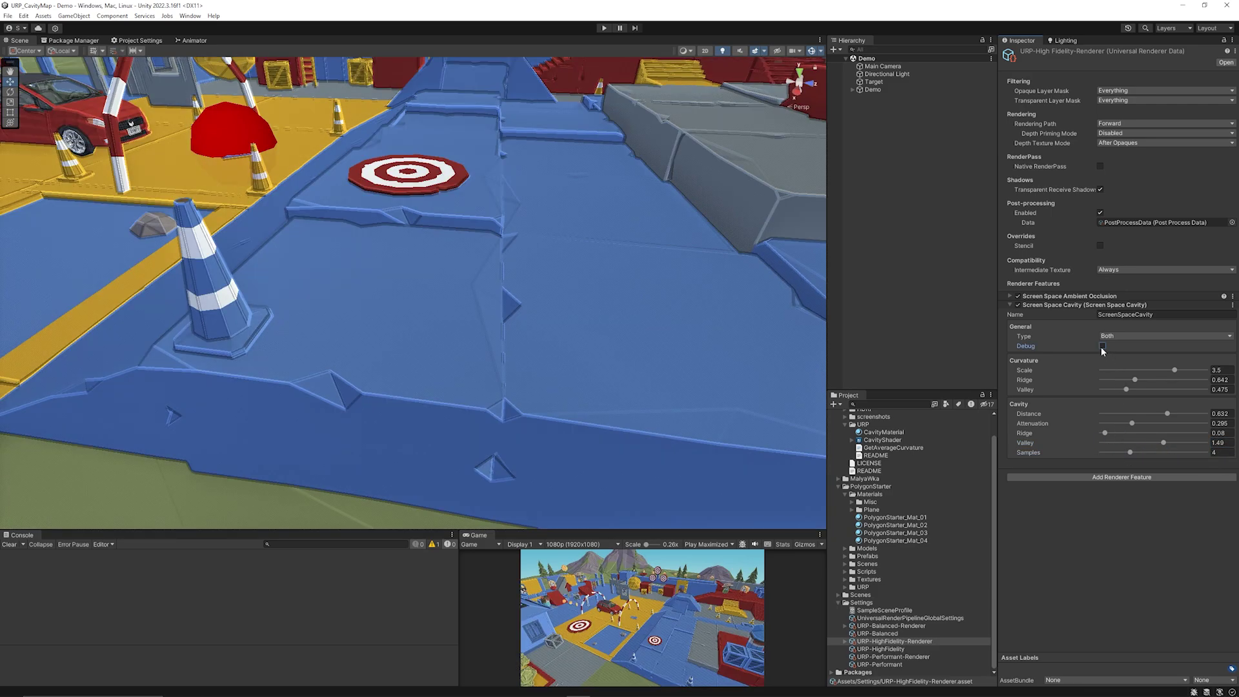
# Compare the scene with the Screen Space Cavity renderer feature turned off and on
pyautogui.scroll(-3, 304, 262)
pyautogui.scroll(3, 303, 261)
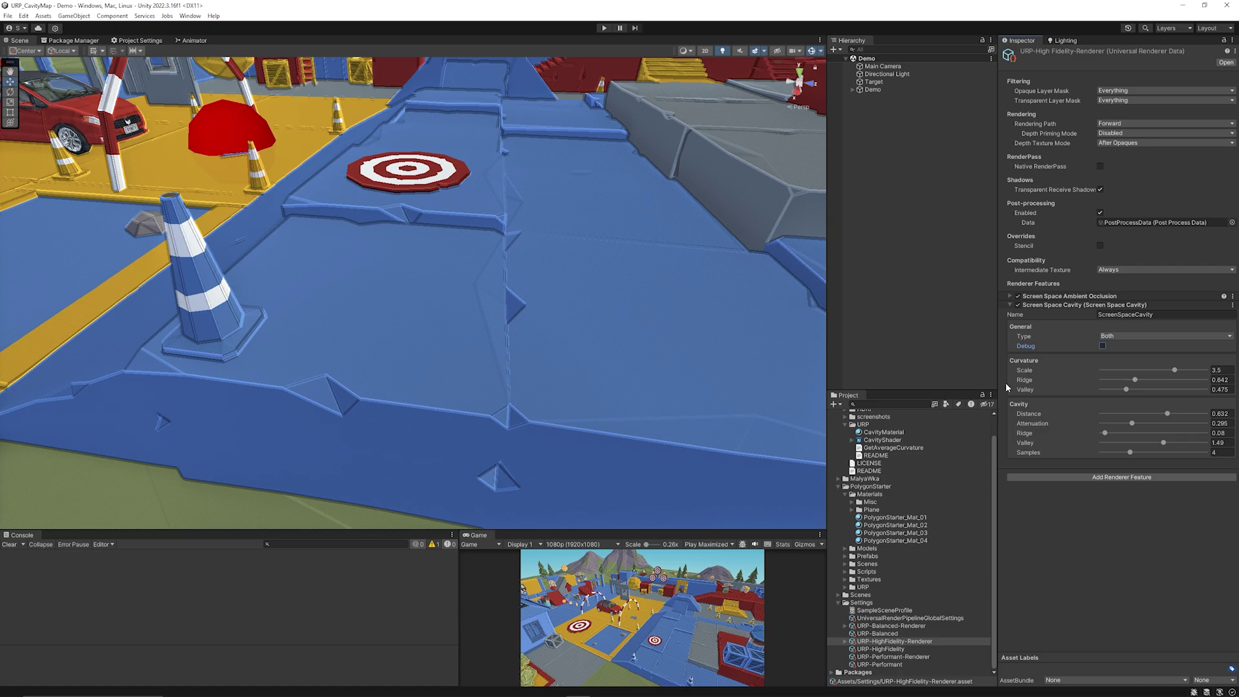
pyautogui.click(1017, 305)
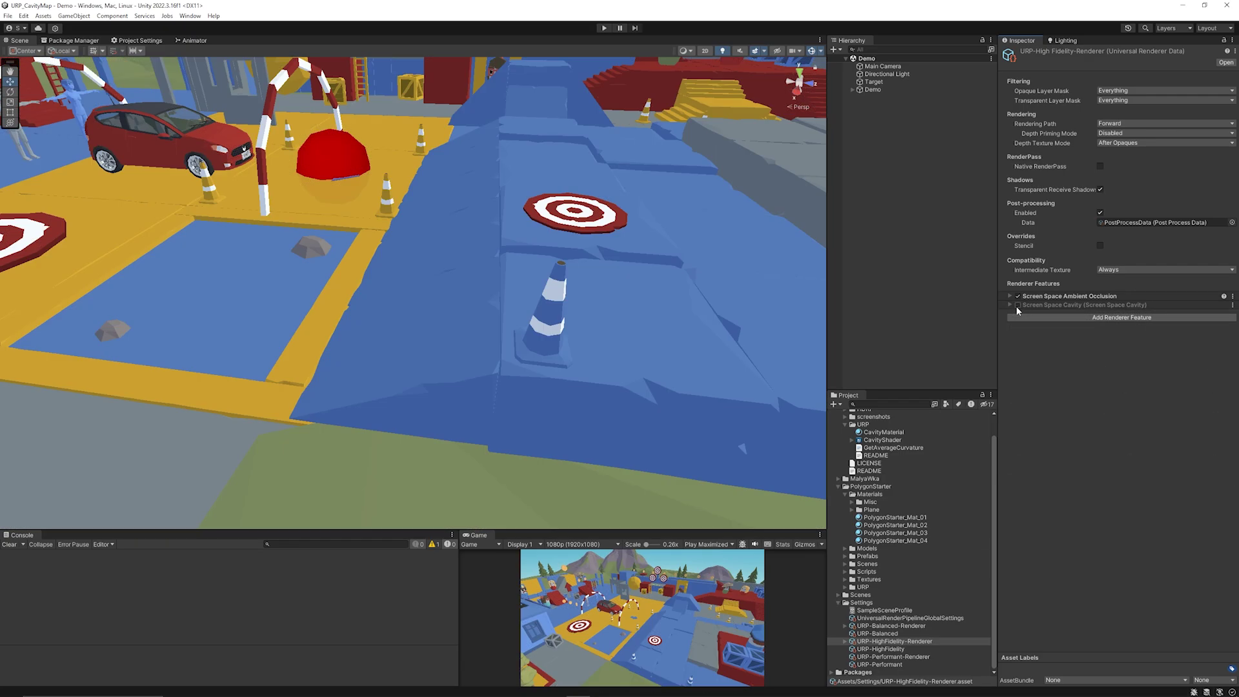
pyautogui.click(1017, 305)
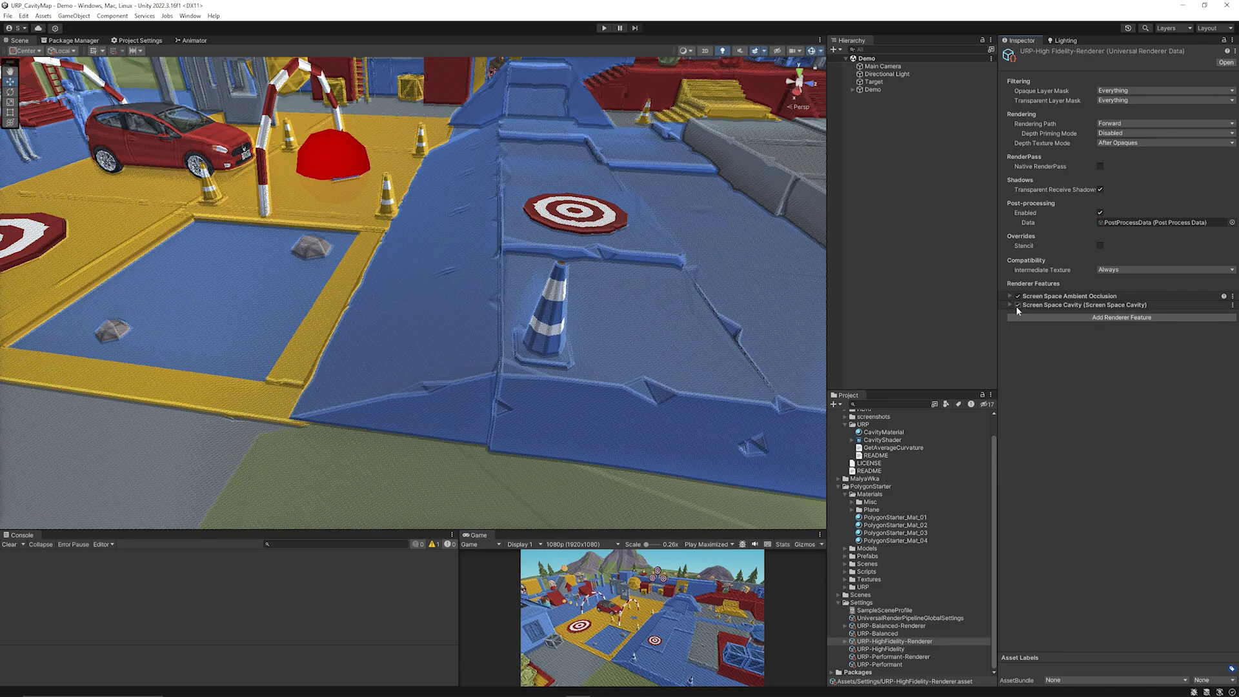
pyautogui.click(1017, 305)
pyautogui.click(1017, 305)
pyautogui.click(1017, 305)
pyautogui.click(1017, 306)
pyautogui.click(1017, 306)
pyautogui.click(1017, 306)
pyautogui.click(1017, 306)
pyautogui.click(1017, 306)
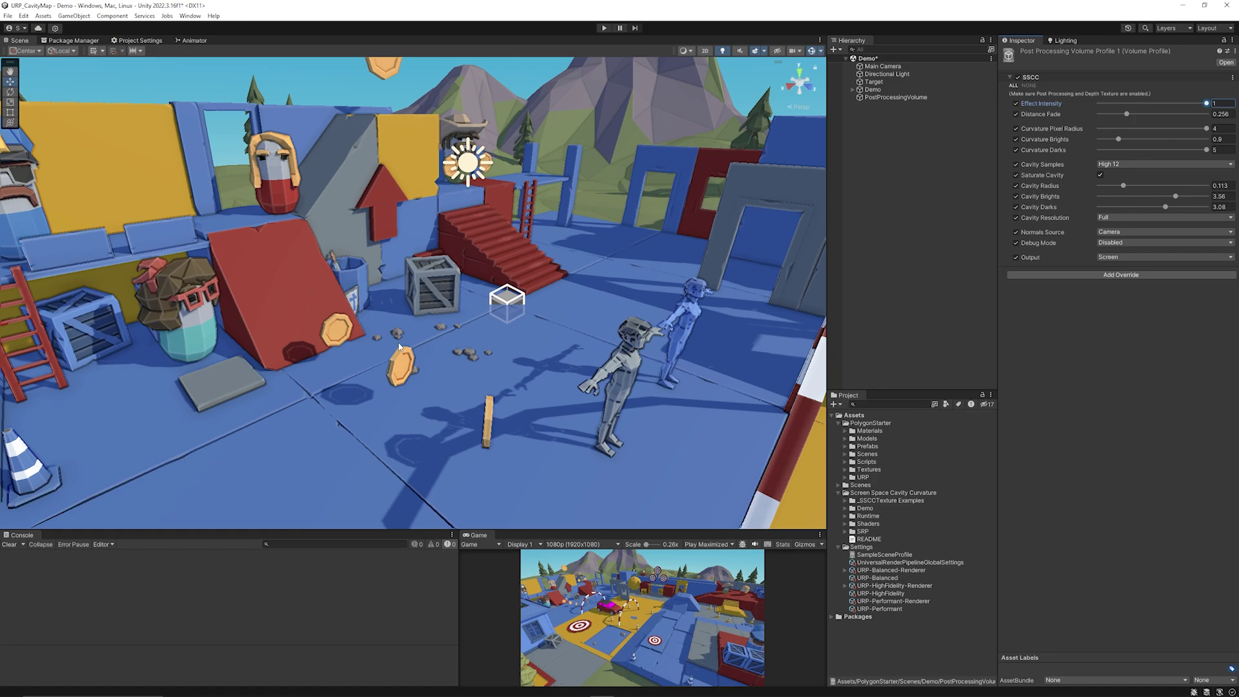
# Deselect the post-processing volume profile in the Demo scene
pyautogui.click(912, 279)
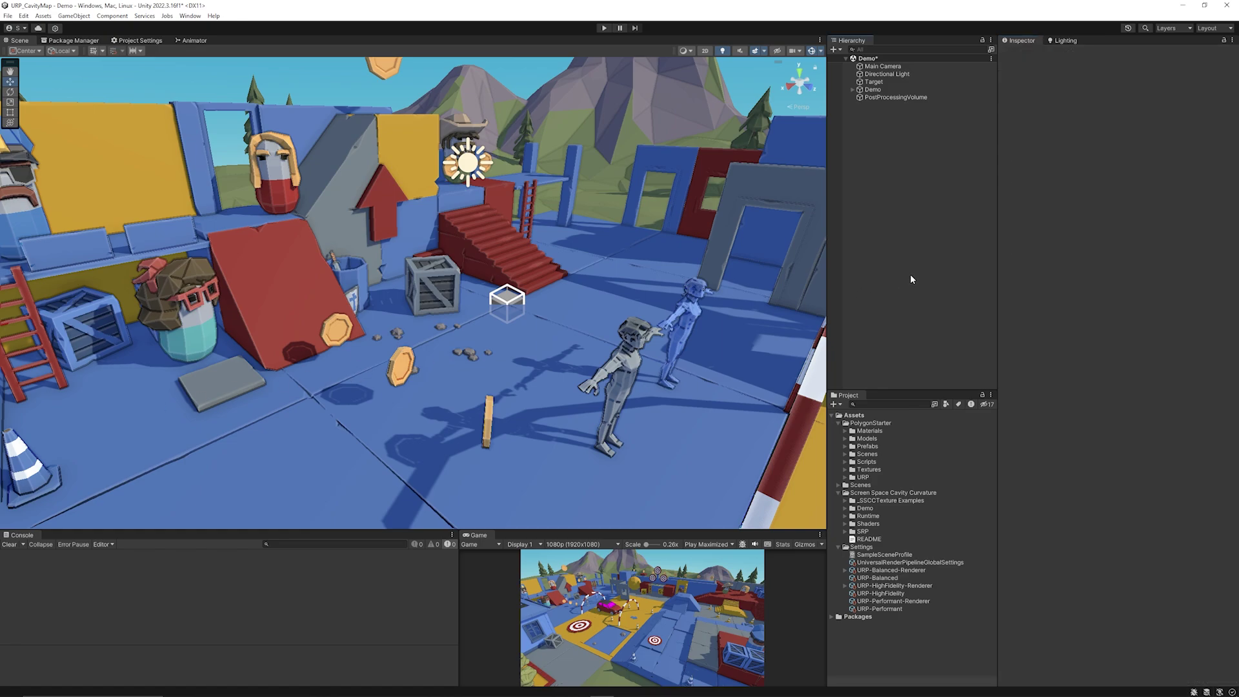